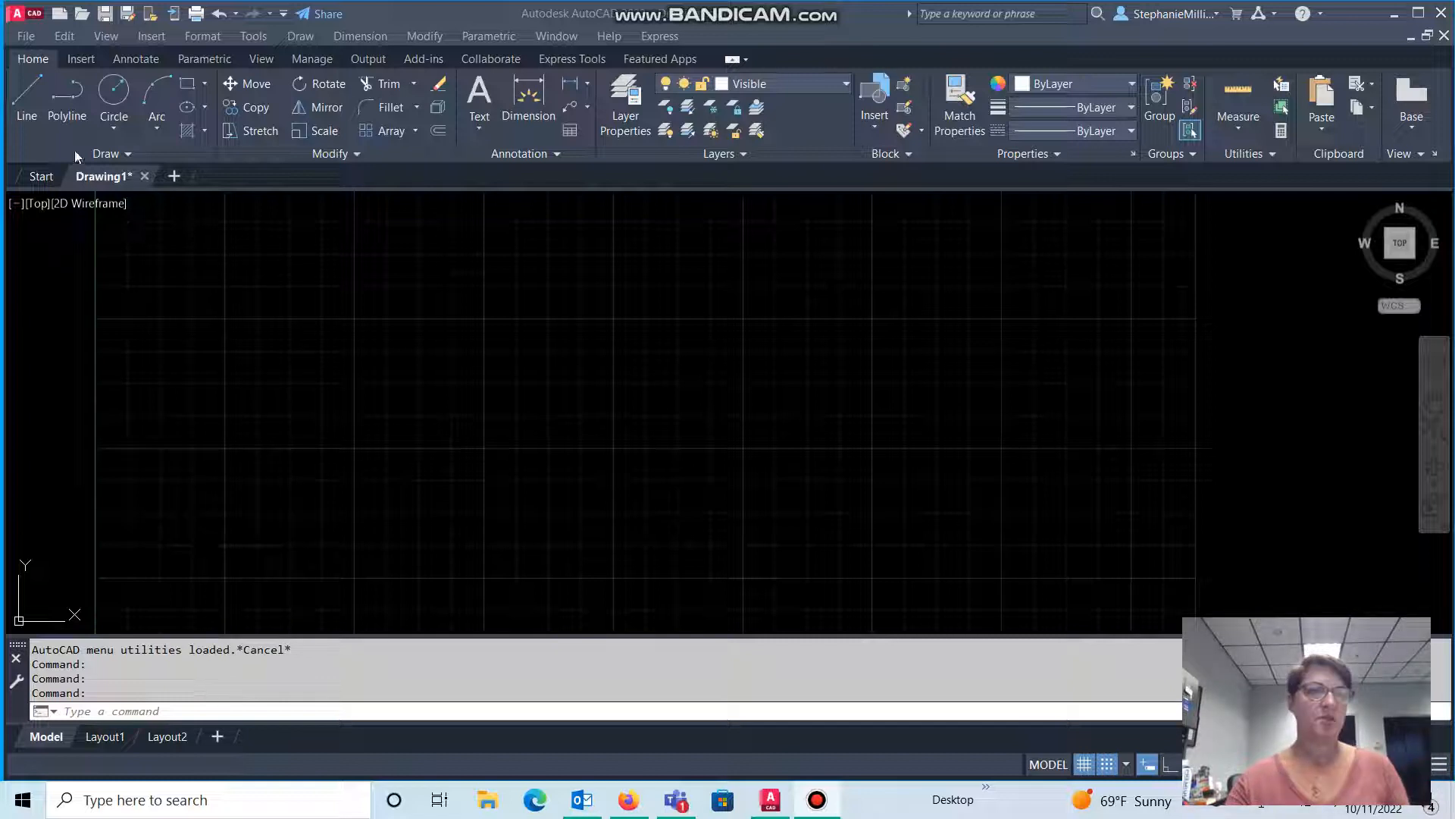
- Start a polyline with a downward arrowhead segment 0.18 long, tapering from a starting width of 0 to an ending width of 0.125
{"action": "left_click", "coordinate": [70, 110]}
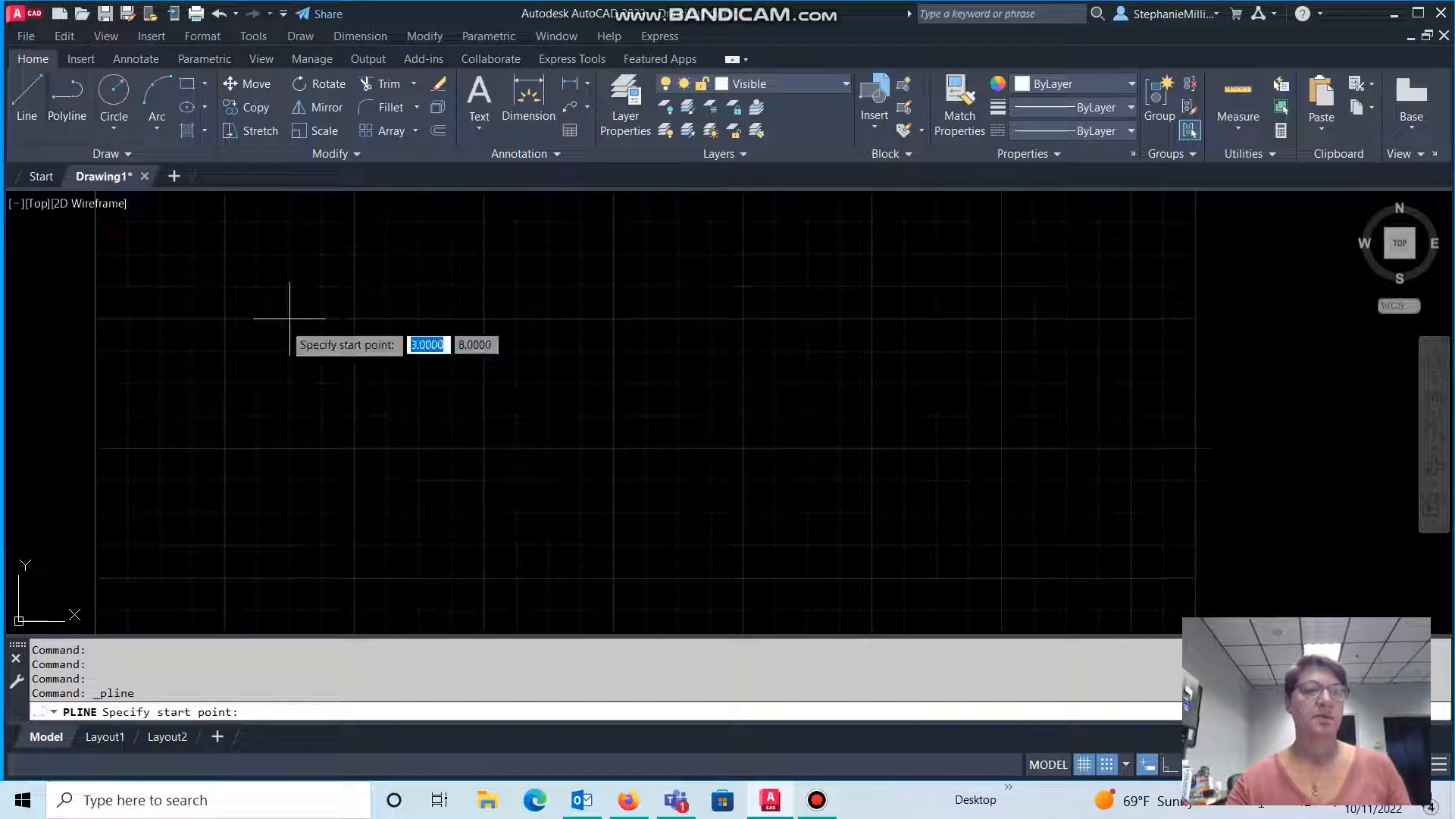
{"action": "left_click", "coordinate": [354, 318]}
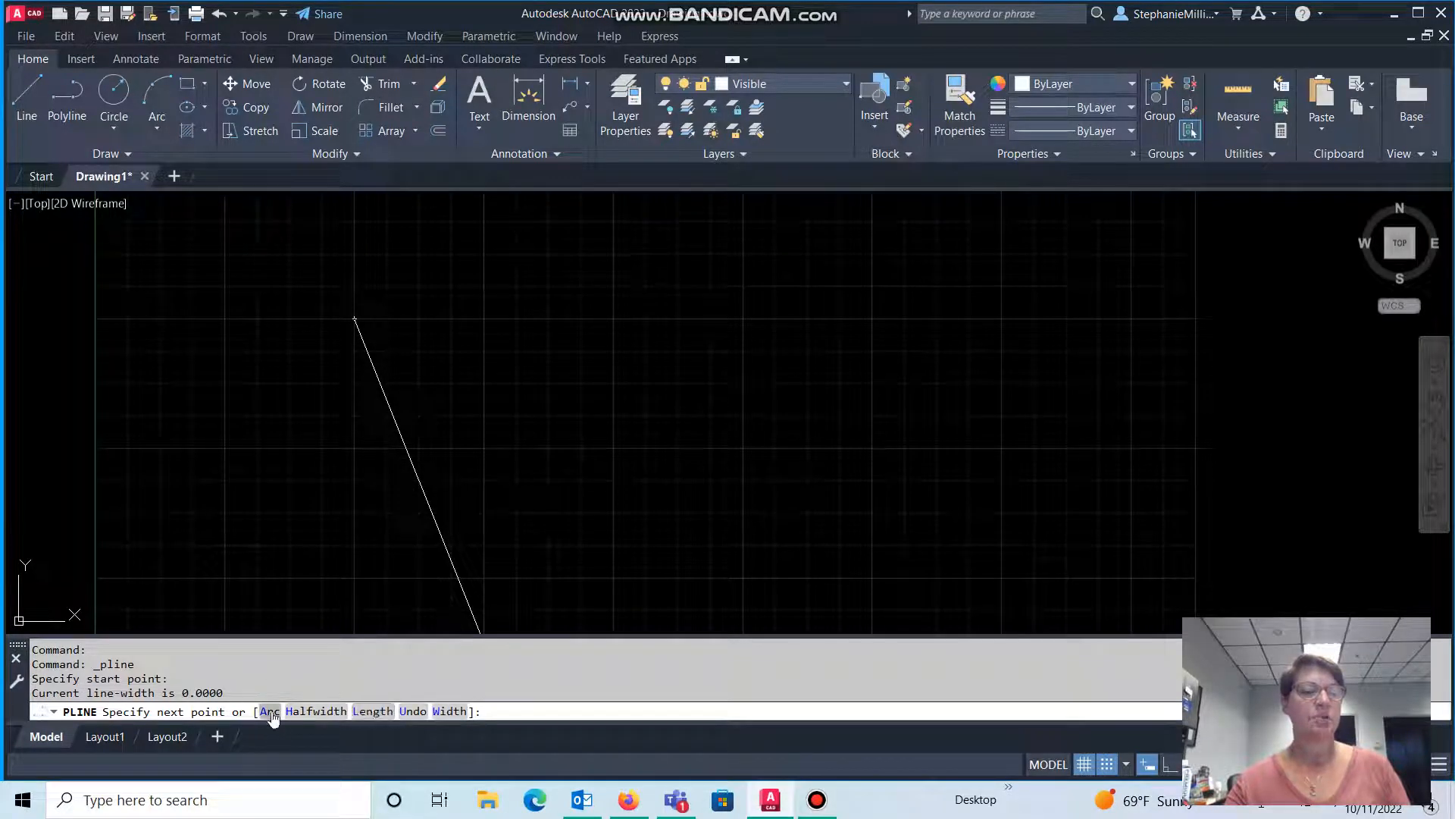
{"action": "type", "text": "w"}
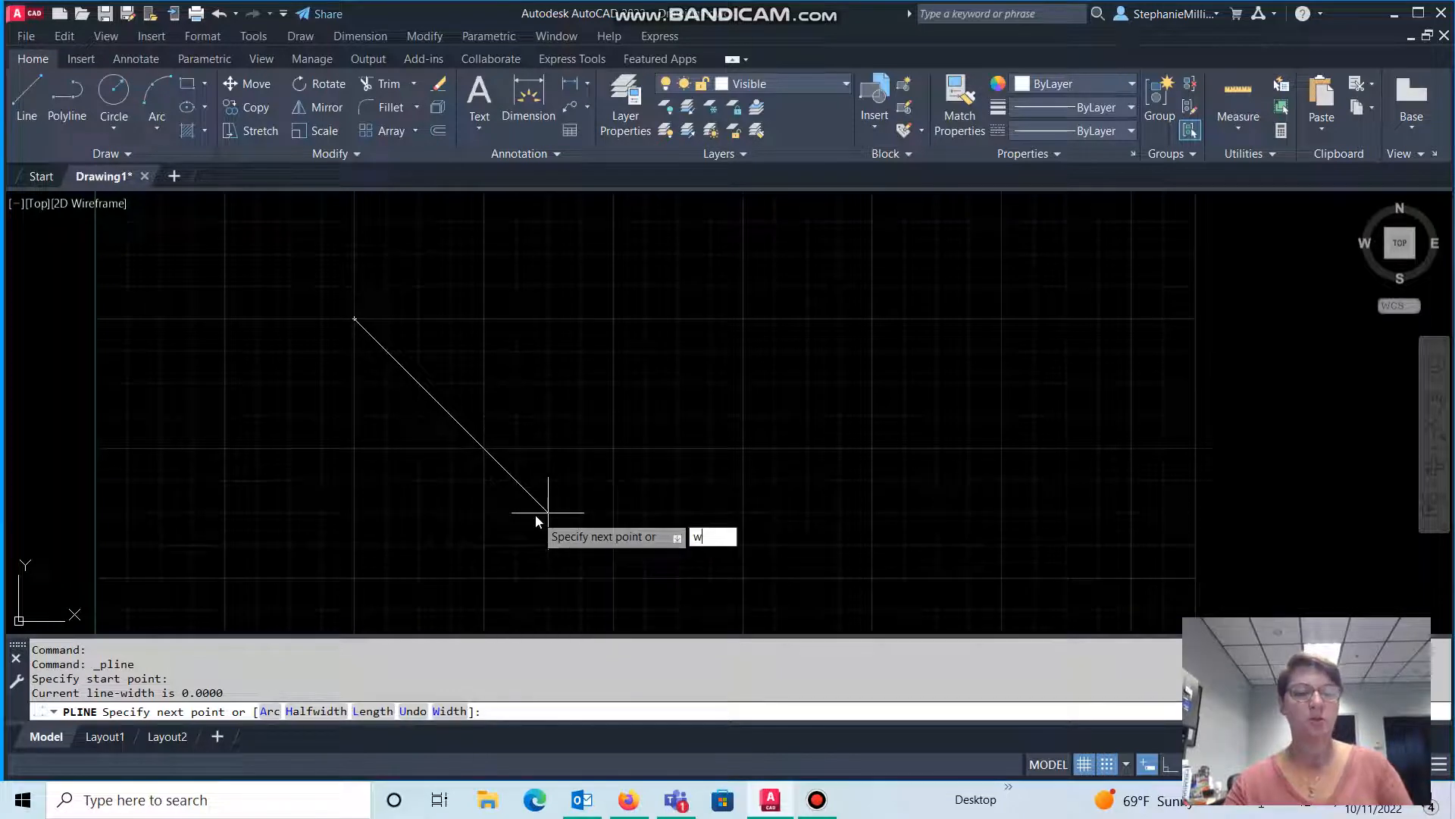
{"action": "key", "text": "Return"}
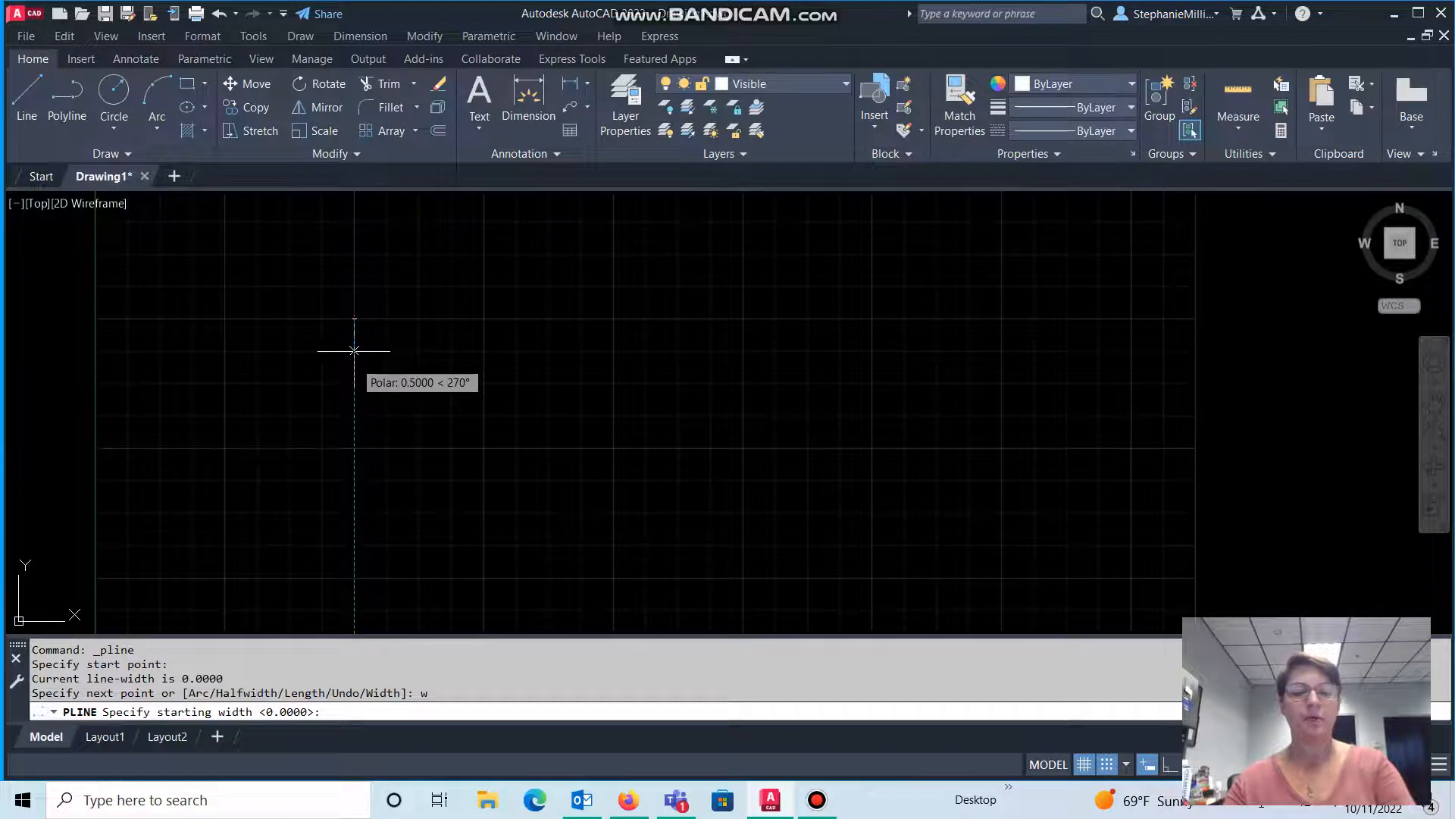
{"action": "type", "text": "0"}
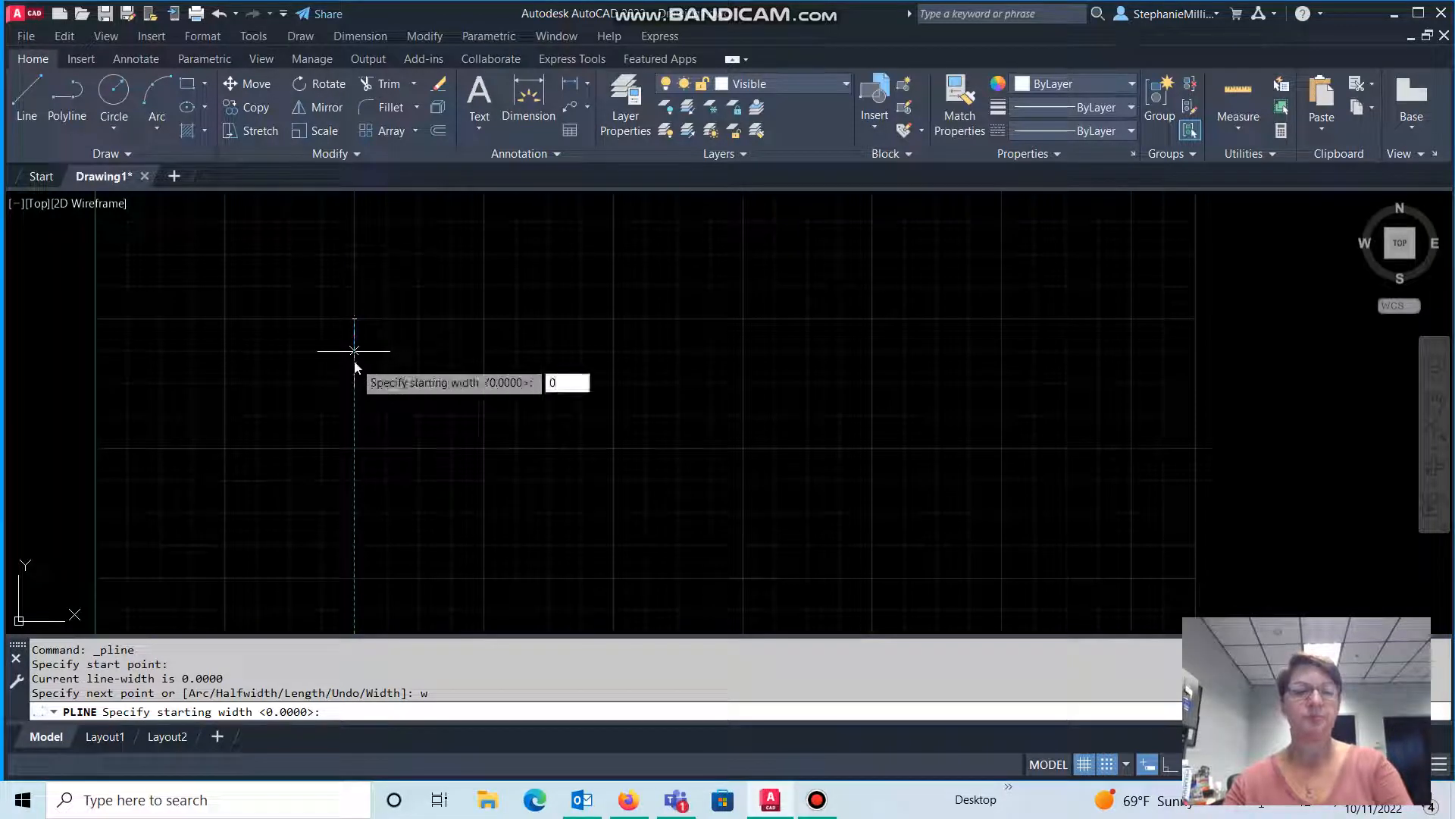
{"action": "key", "text": "Return"}
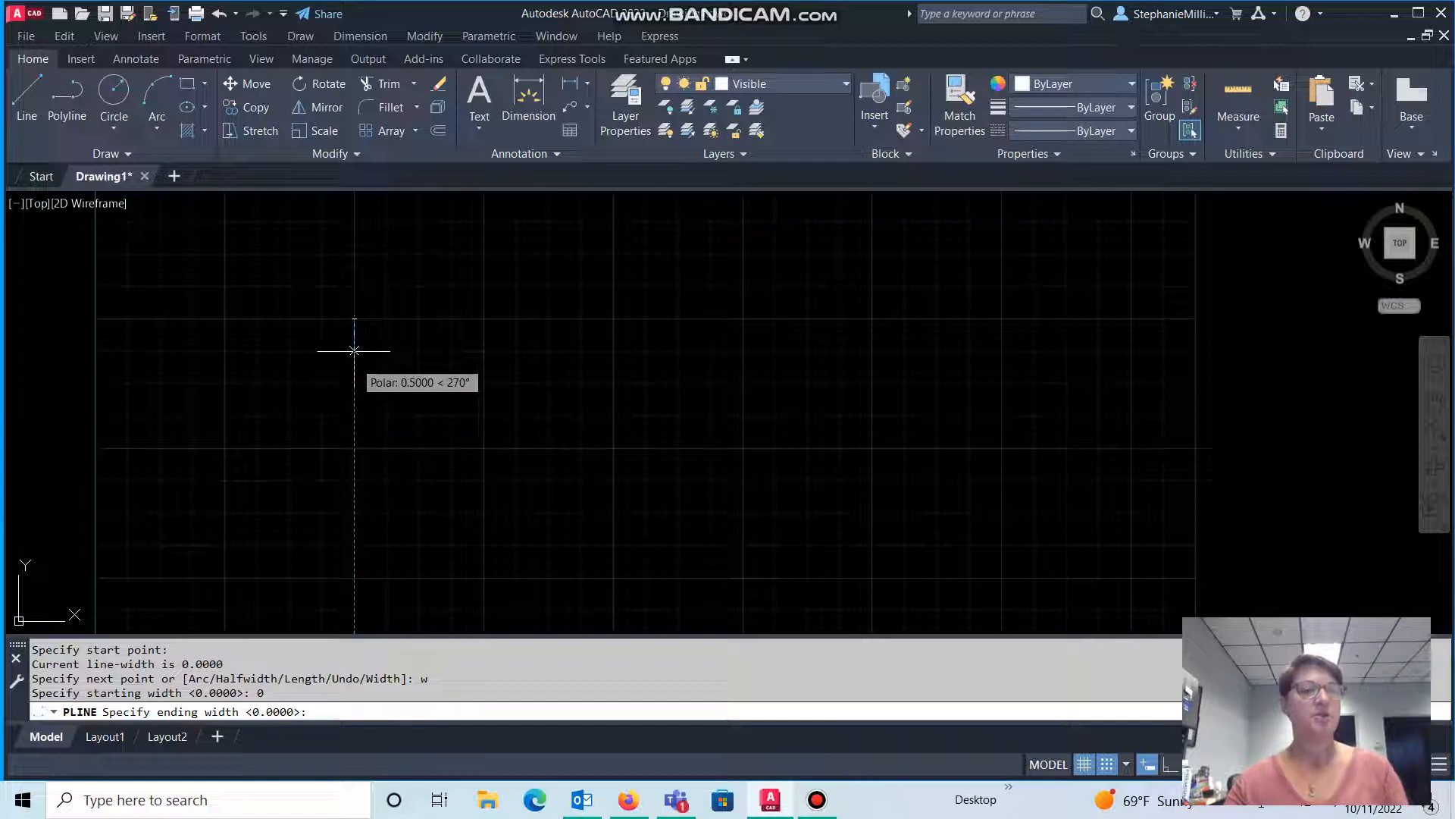
{"action": "type", "text": ".125"}
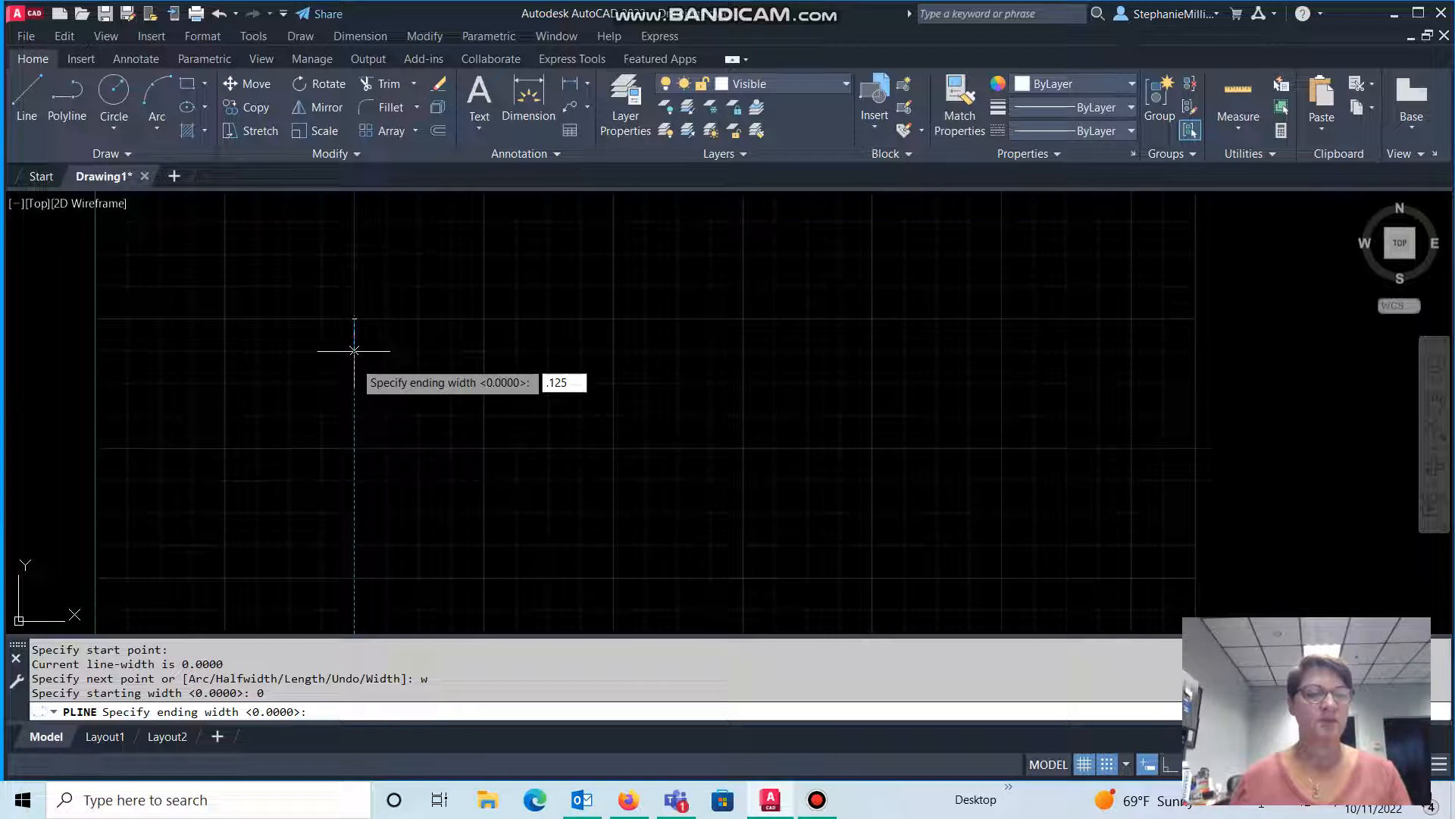
{"action": "key", "text": "Return"}
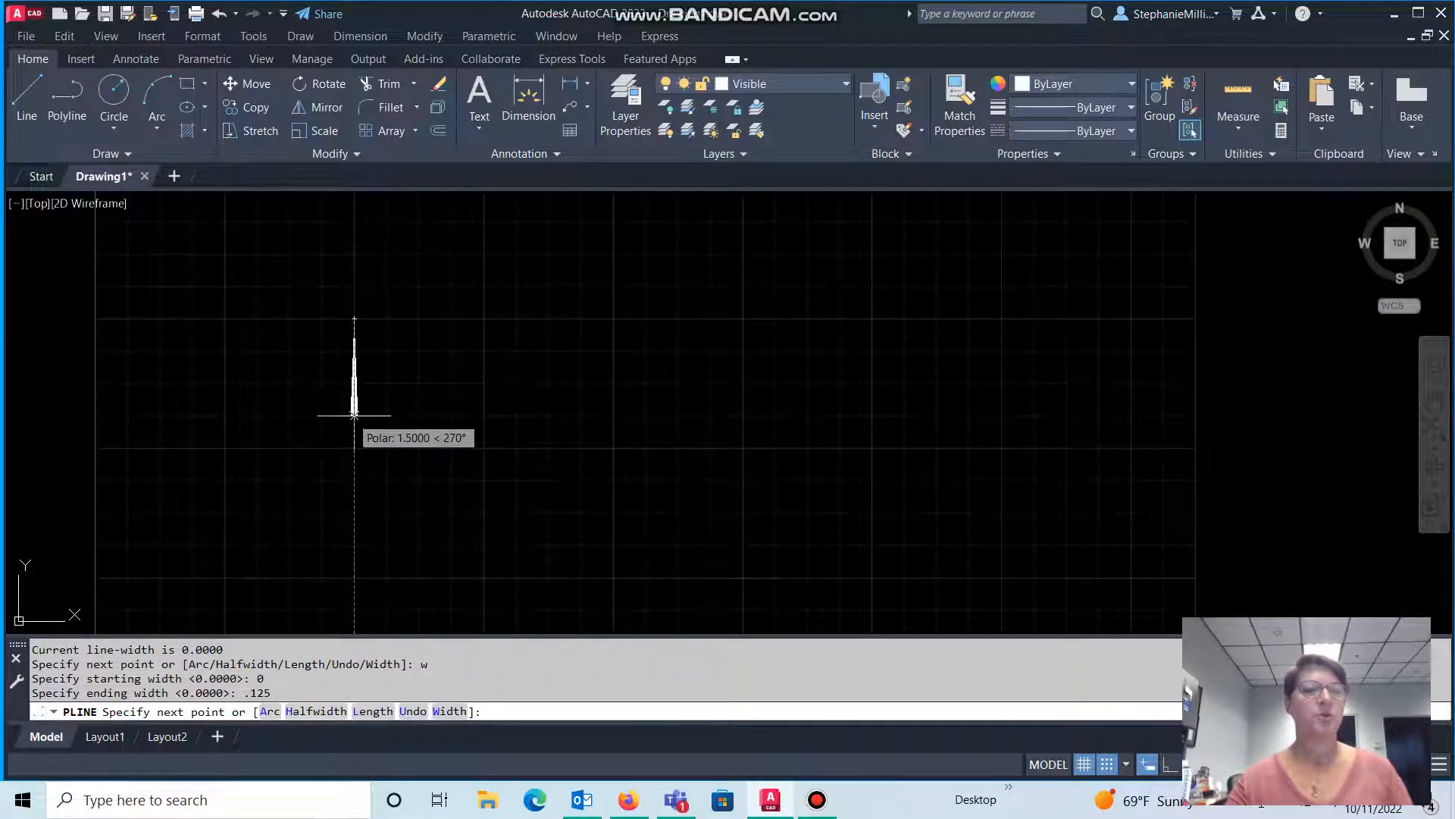
{"action": "scroll", "coordinate": [354, 415], "scroll_direction": "up", "scroll_amount": 2}
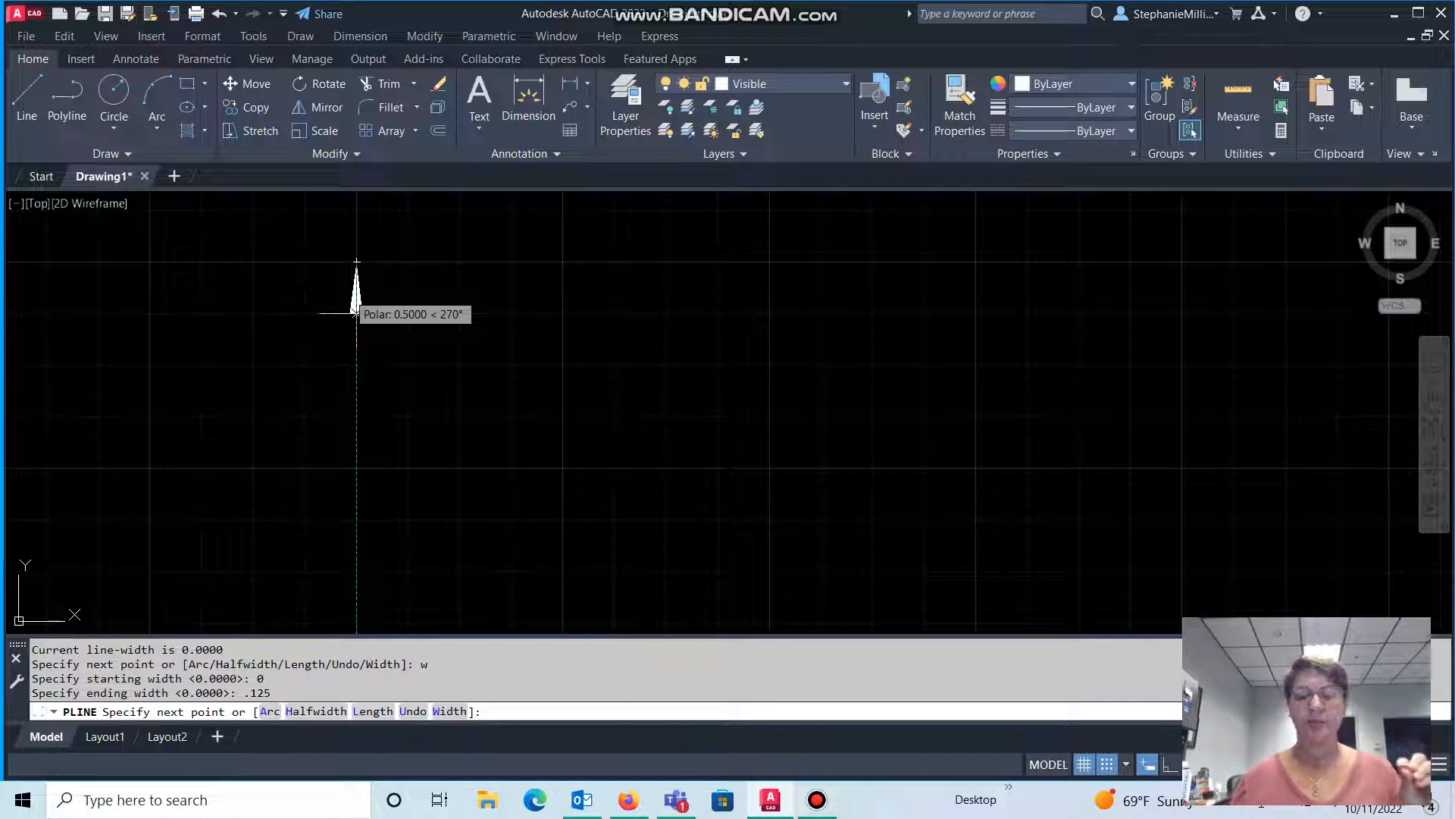
{"action": "type", "text": ".18"}
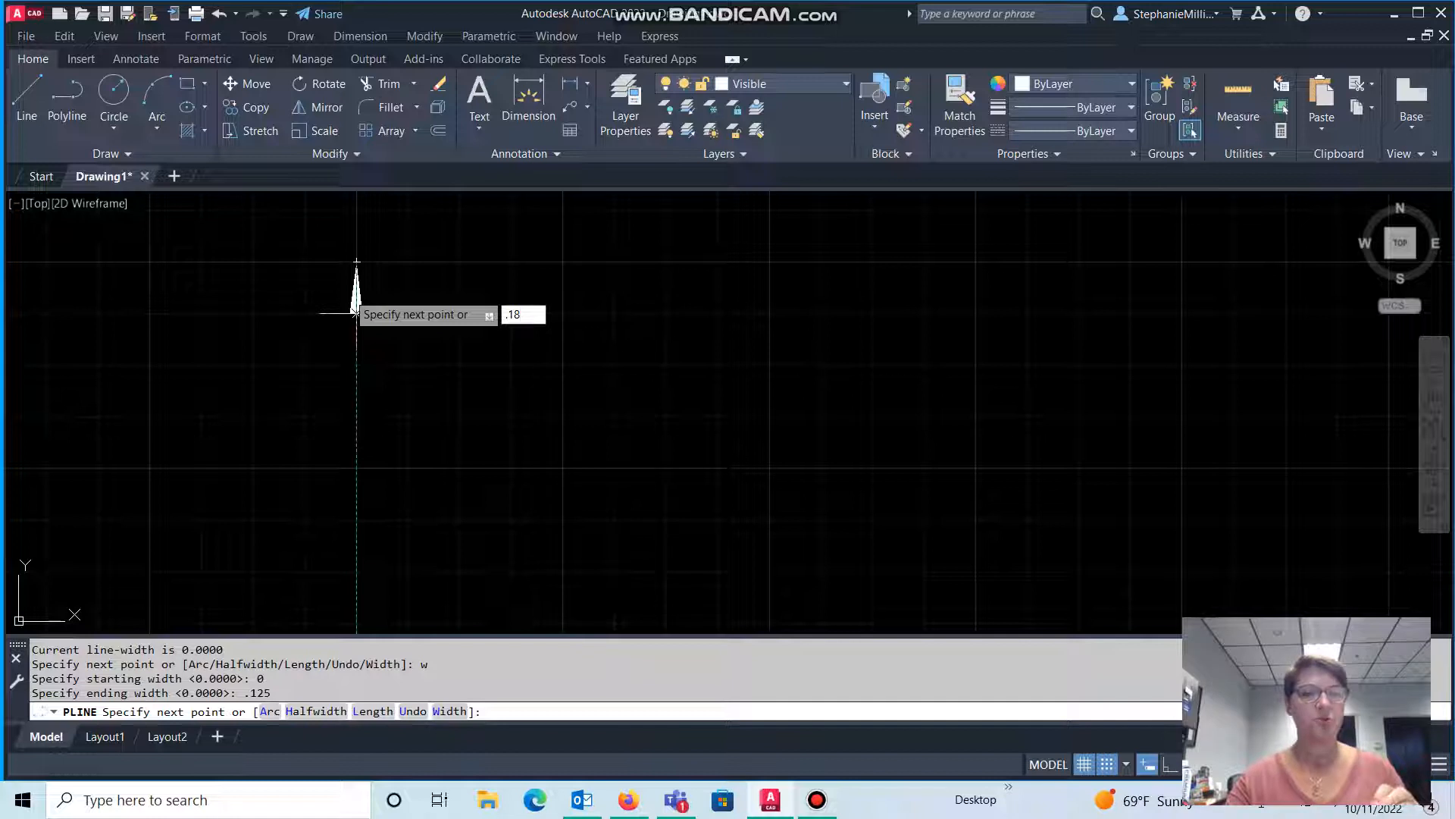
{"action": "key", "text": "Return"}
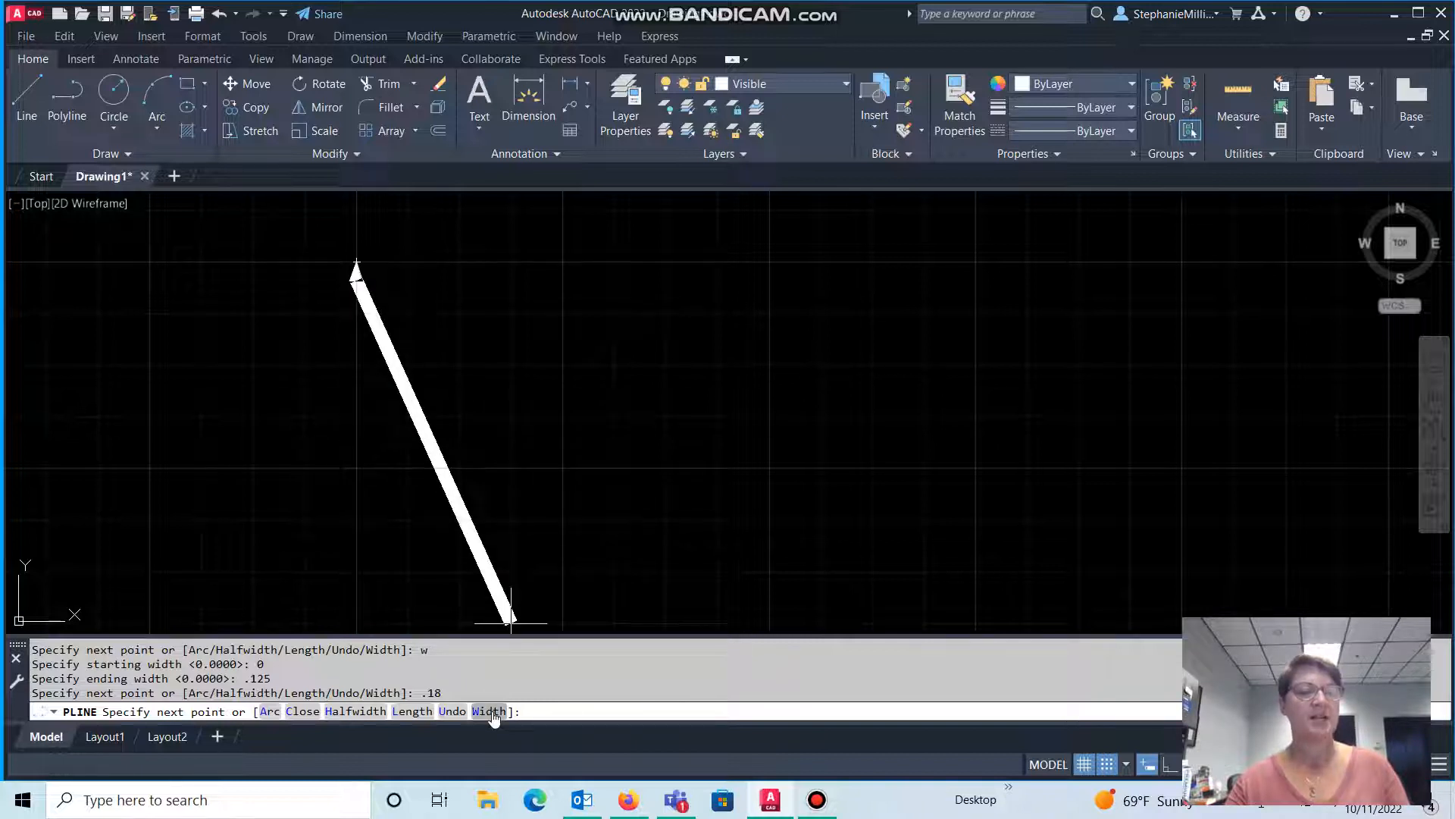
- Set the polyline's starting and ending widths to 0.03 and continue it straight down 0.5 below the arrowhead
{"action": "type", "text": "w"}
{"action": "key", "text": "Return"}
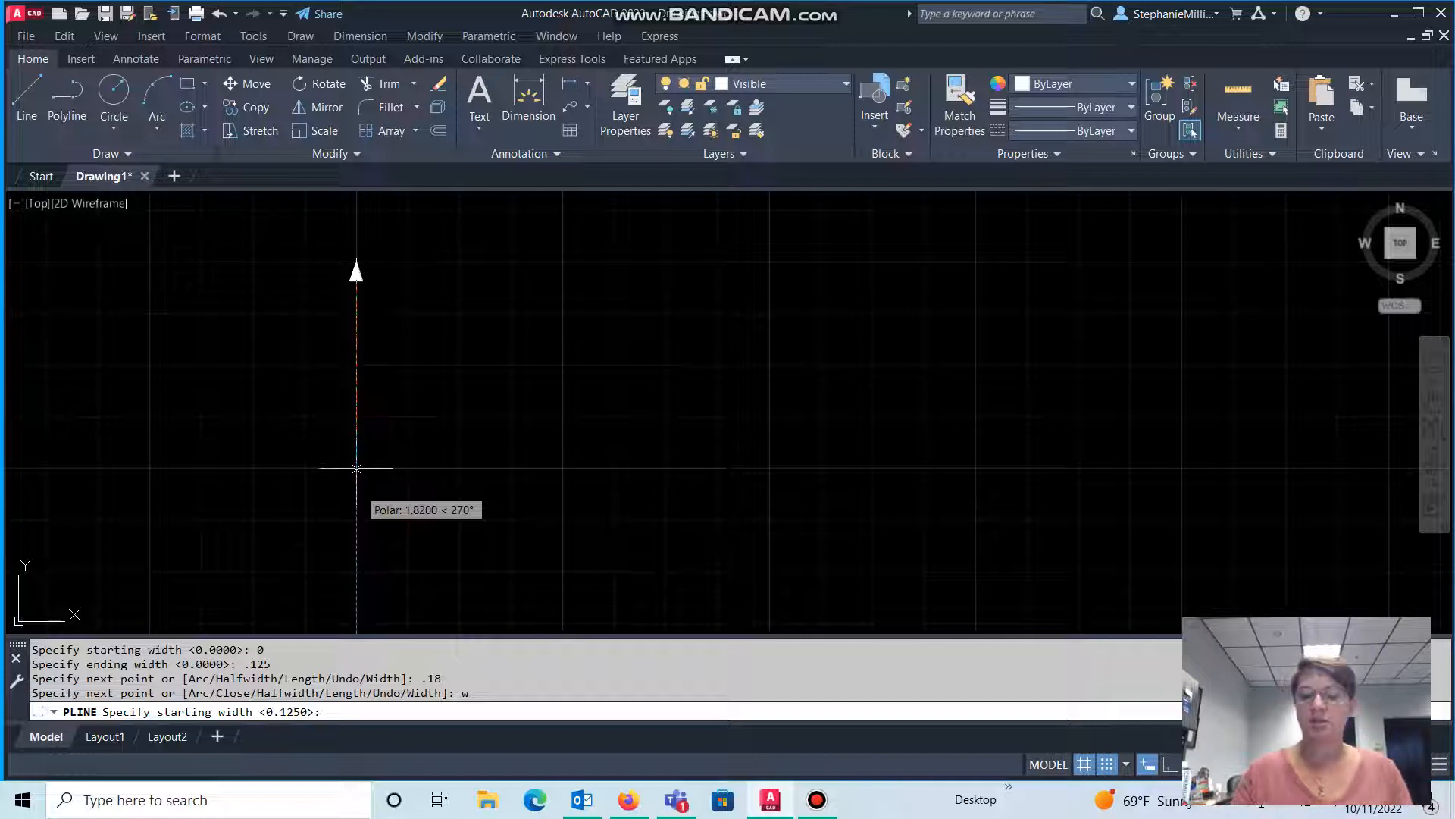
{"action": "type", "text": ".03"}
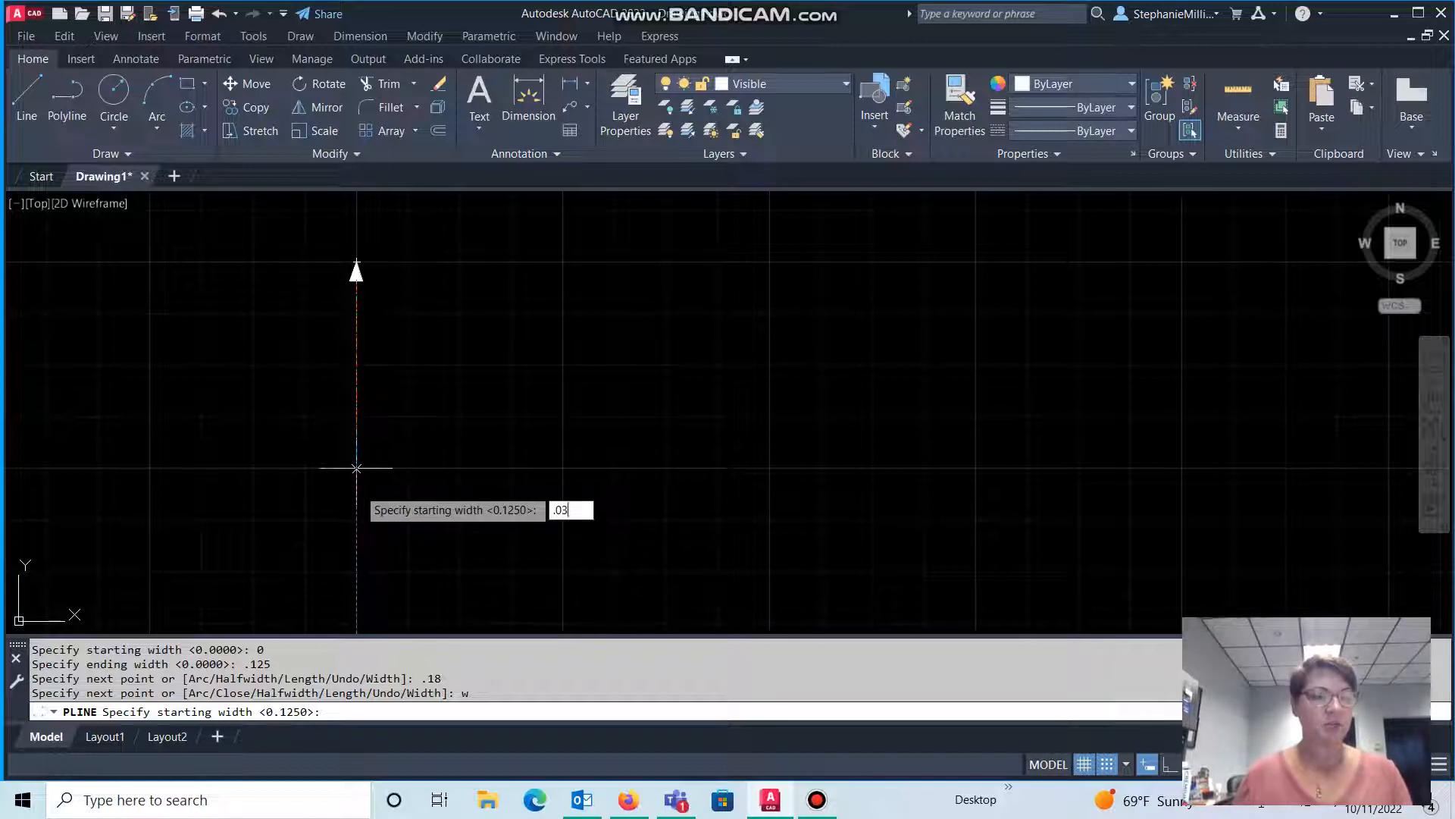
{"action": "key", "text": "Return"}
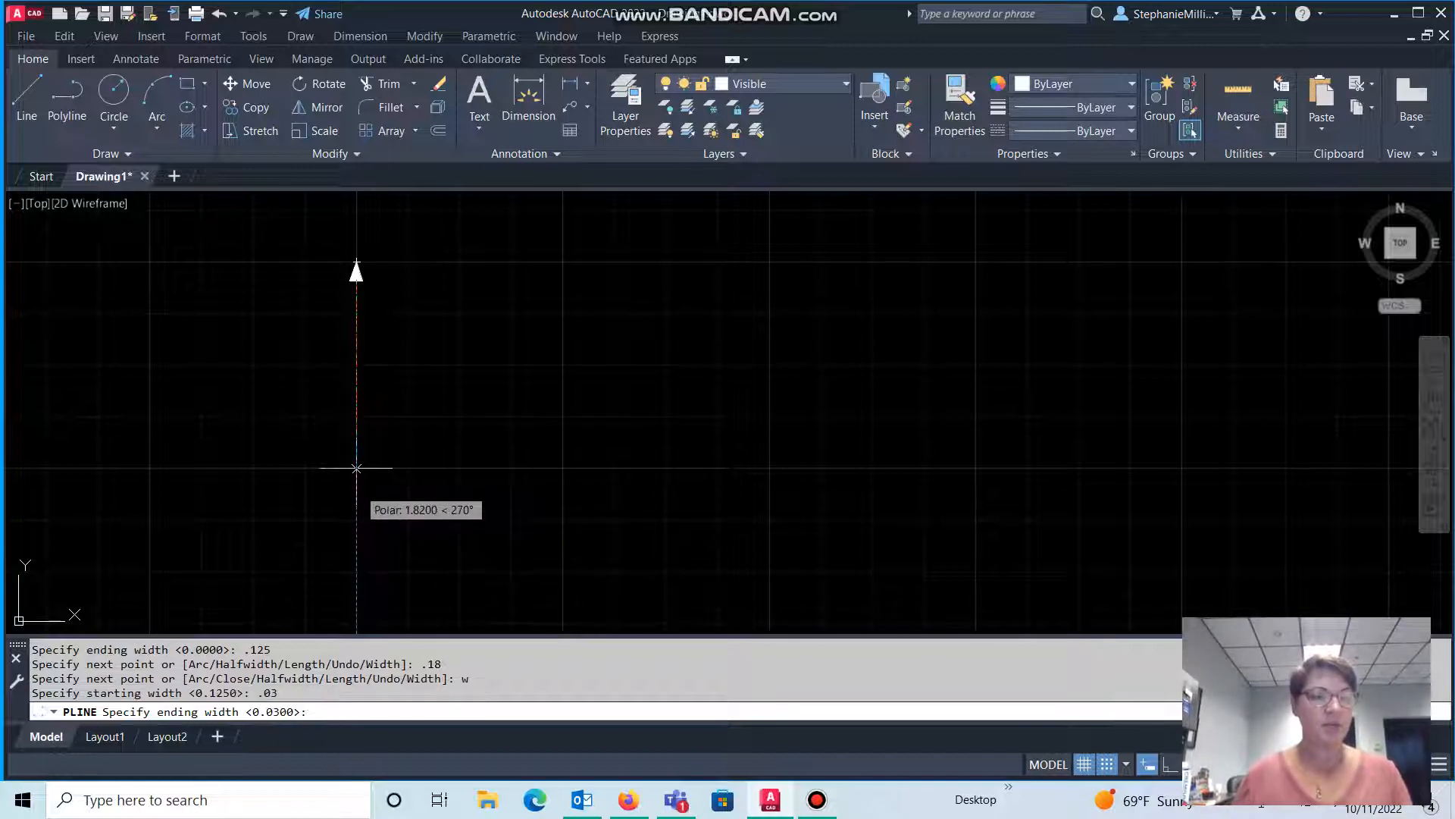
{"action": "type", "text": ".03"}
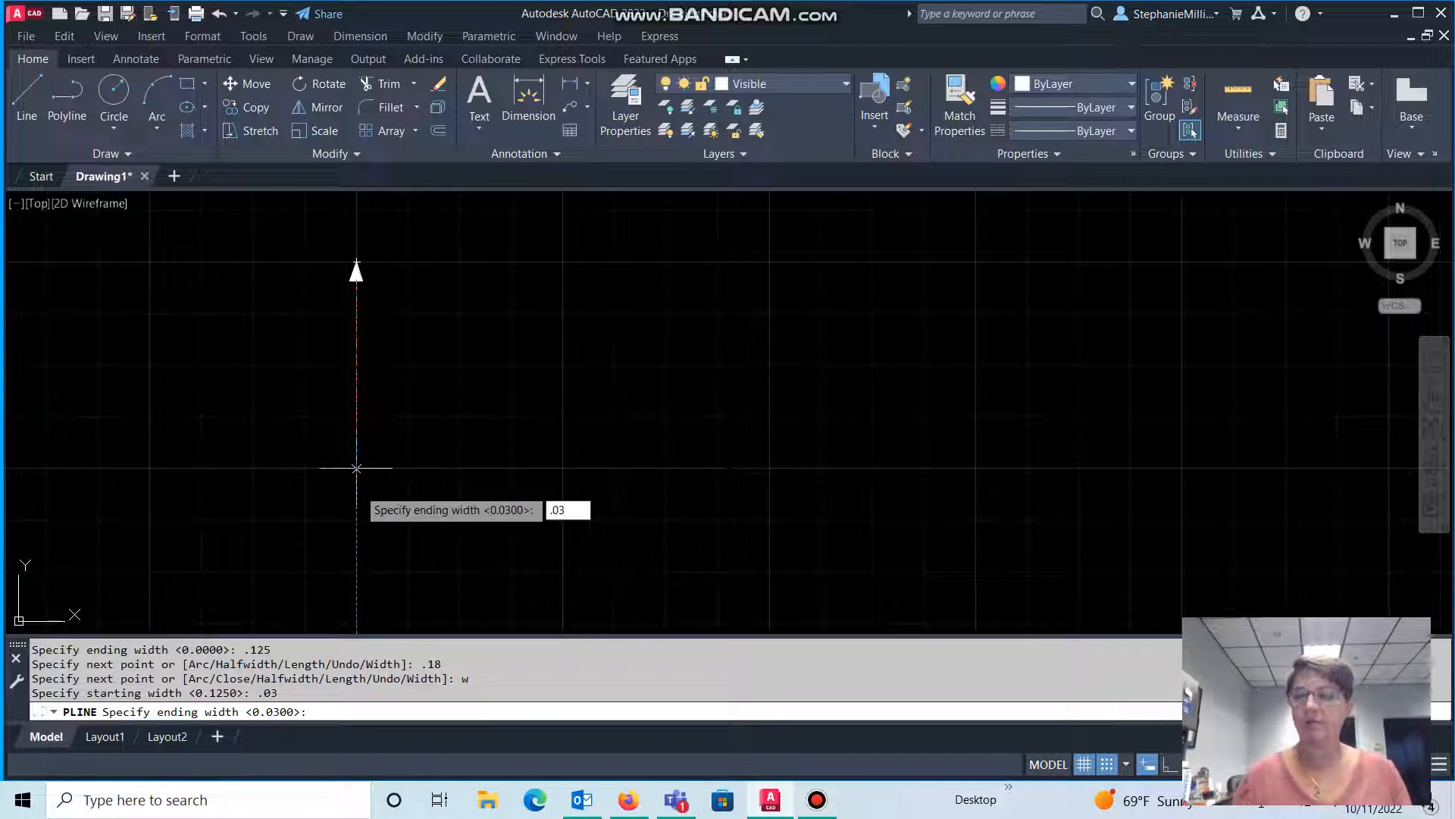
{"action": "key", "text": "Return"}
{"action": "scroll", "coordinate": [356, 470], "scroll_direction": "up", "scroll_amount": 2}
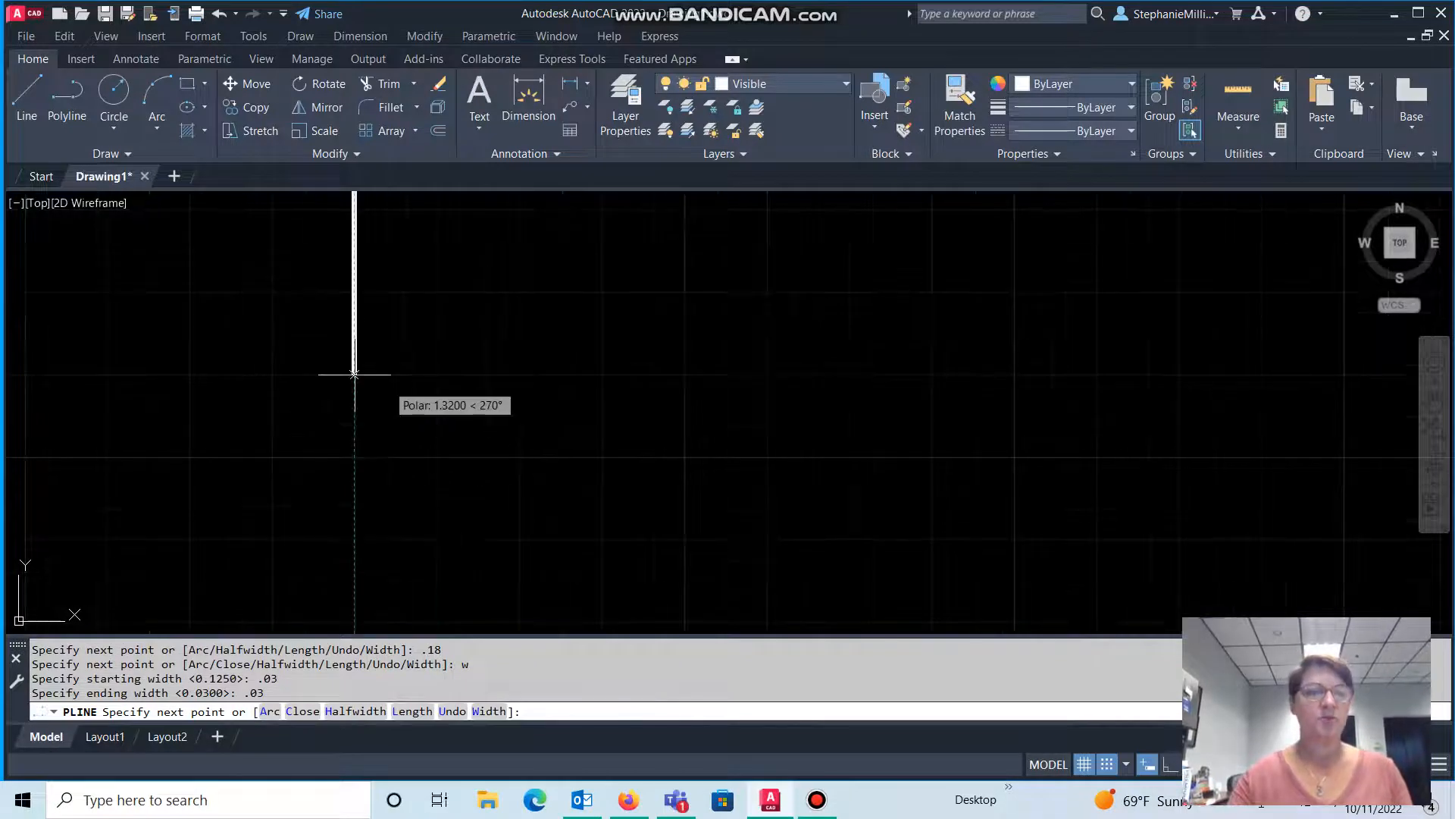
{"action": "scroll", "coordinate": [355, 374], "scroll_direction": "down", "scroll_amount": 2}
{"action": "scroll", "coordinate": [370, 319], "scroll_direction": "up", "scroll_amount": 2}
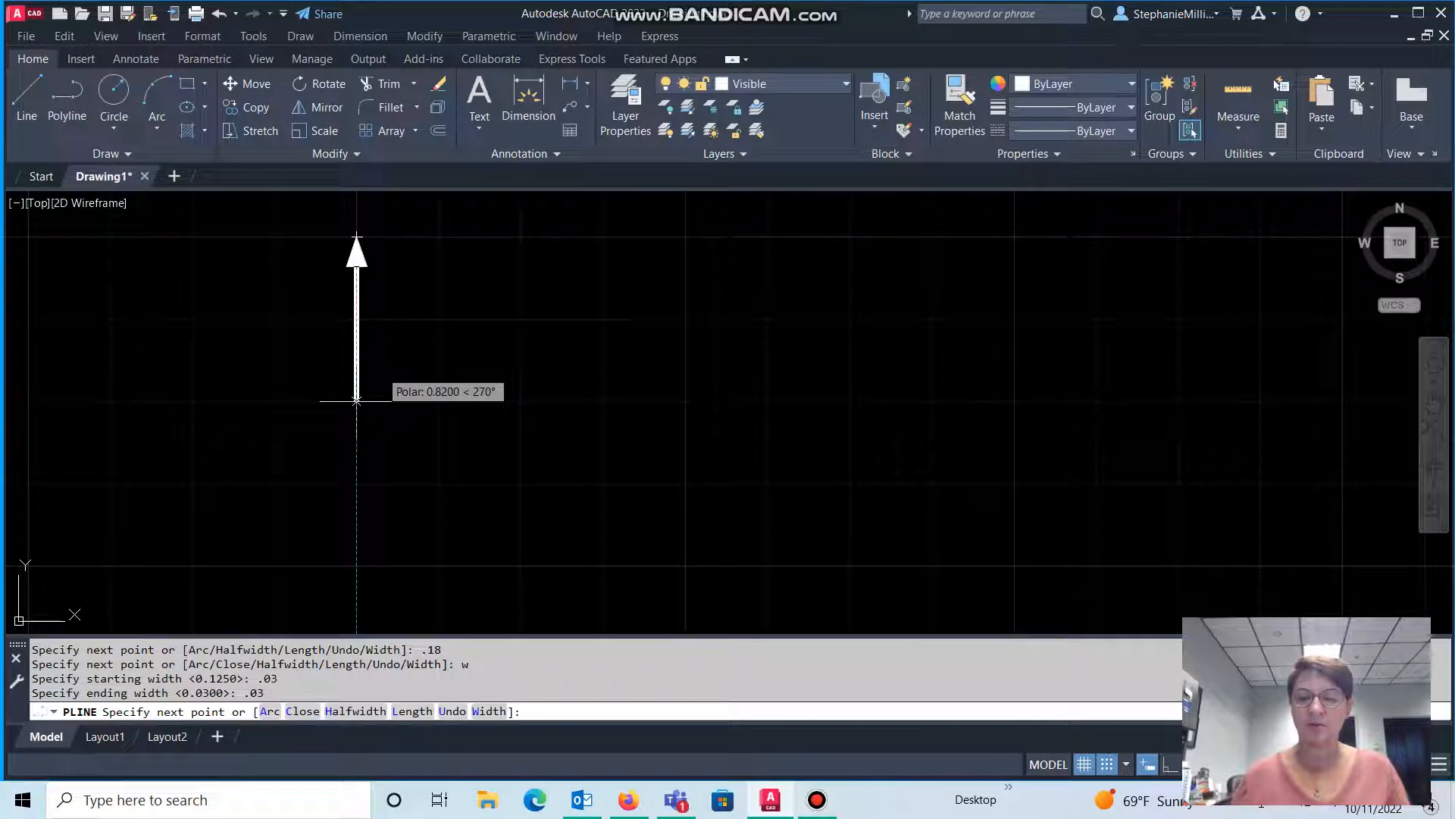
{"action": "type", "text": ".5"}
{"action": "key", "text": "Return"}
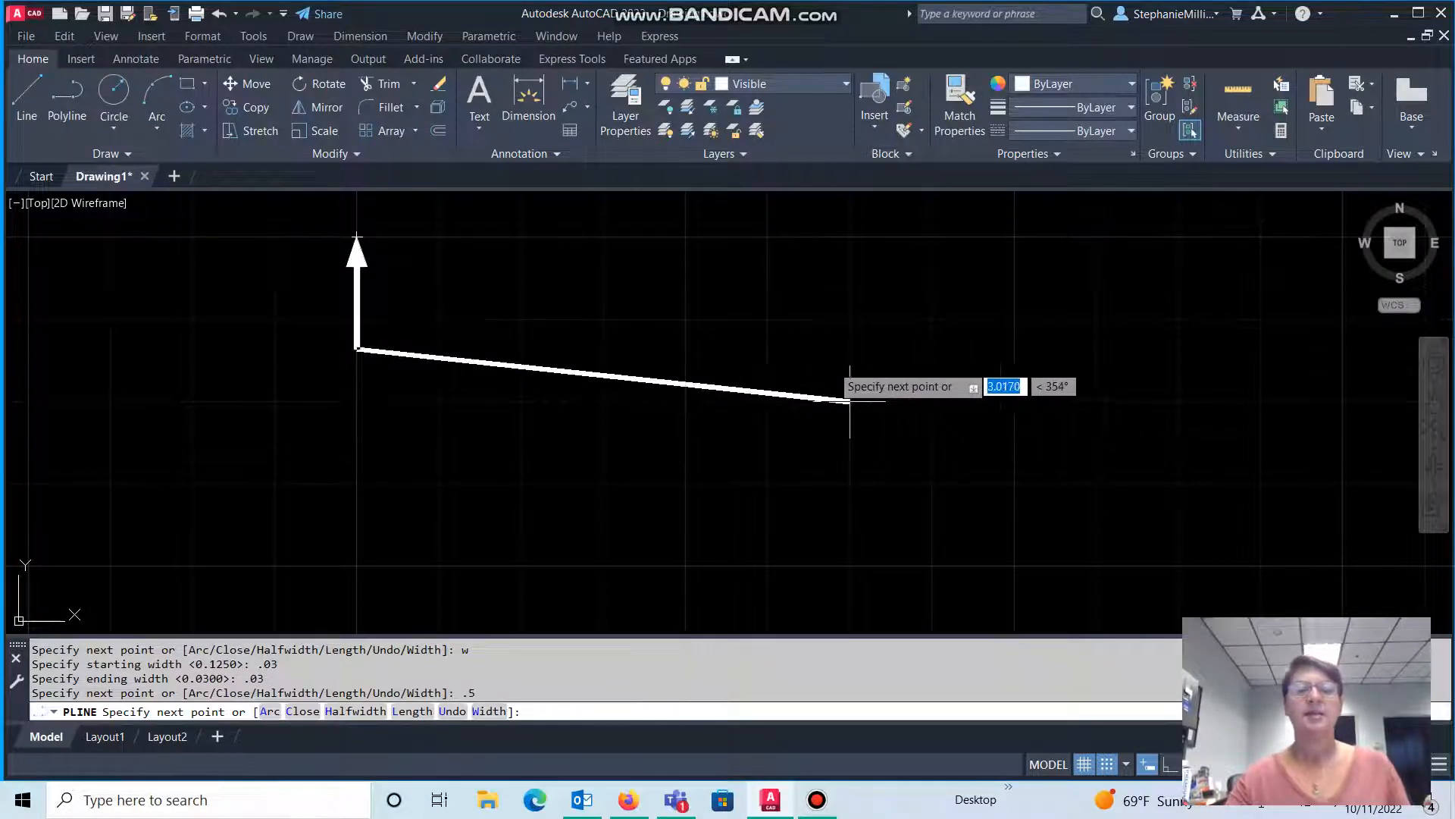
- Continue the polyline 5 units horizontally to the right, followed by a segment 0.5 straight up
{"action": "scroll", "coordinate": [1028, 321], "scroll_direction": "down", "scroll_amount": 1}
{"action": "scroll", "coordinate": [1031, 320], "scroll_direction": "down", "scroll_amount": 2}
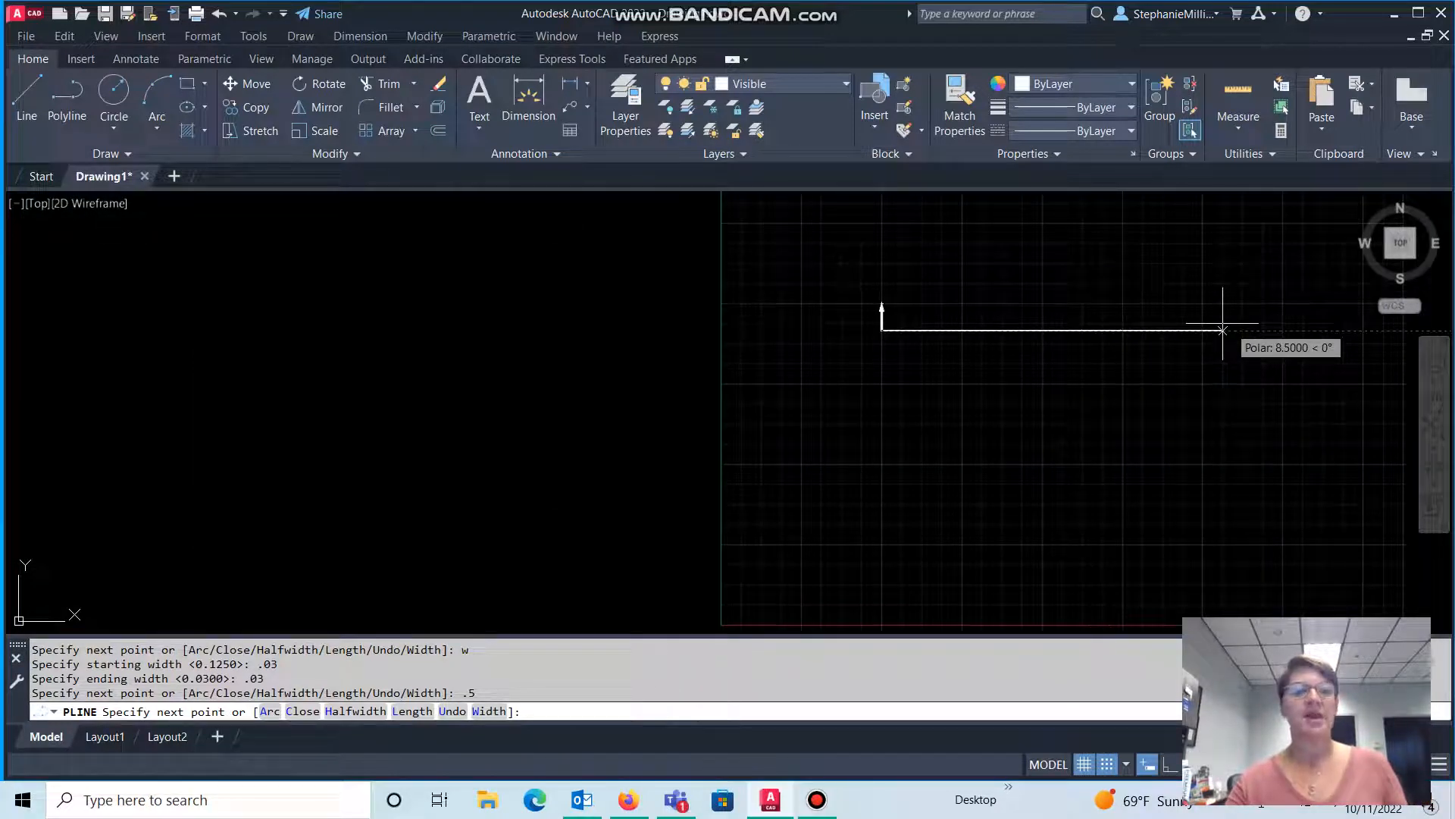
{"action": "type", "text": "5"}
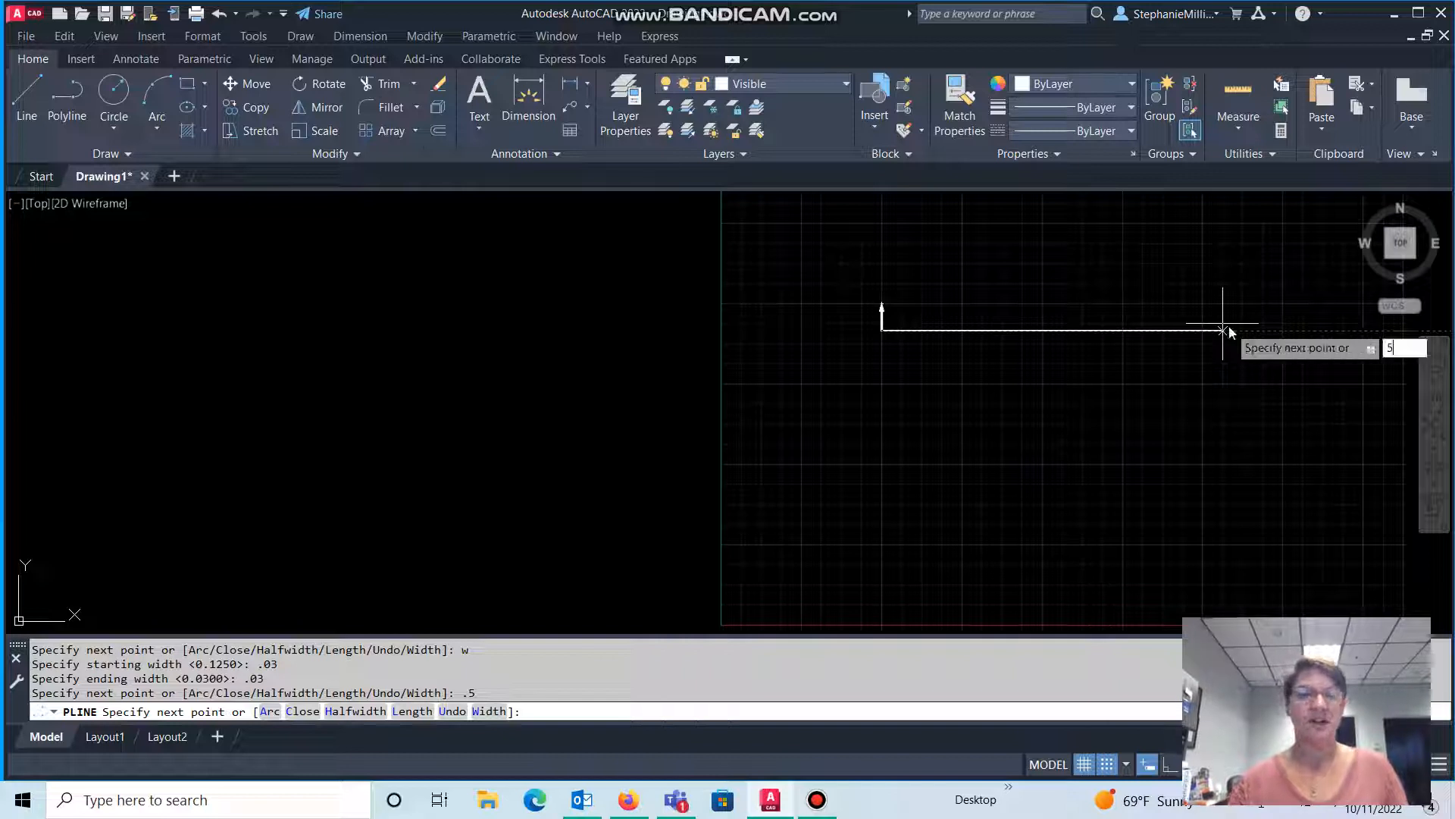
{"action": "key", "text": "Return"}
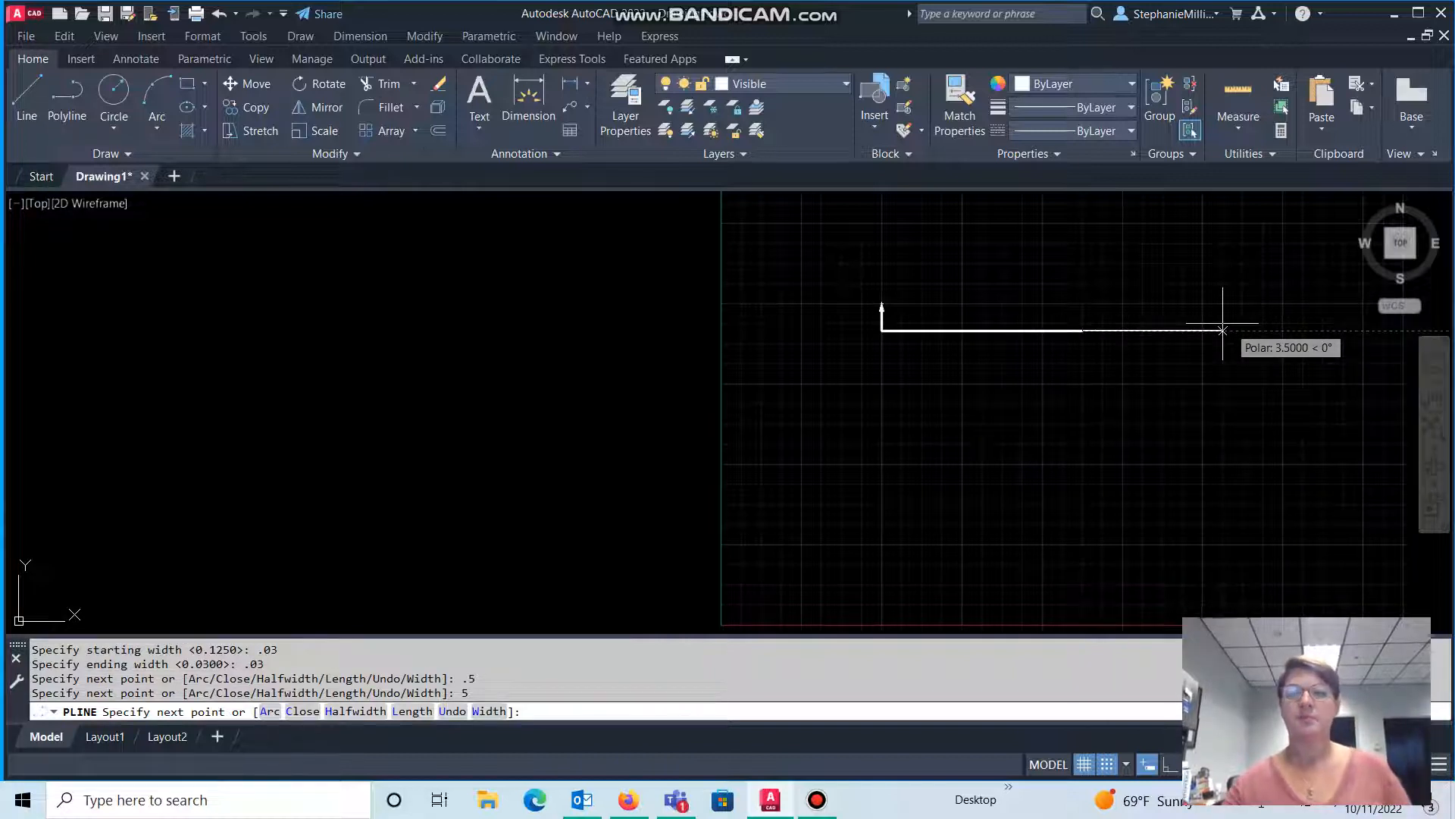
{"action": "scroll", "coordinate": [1222, 326], "scroll_direction": "up", "scroll_amount": 2}
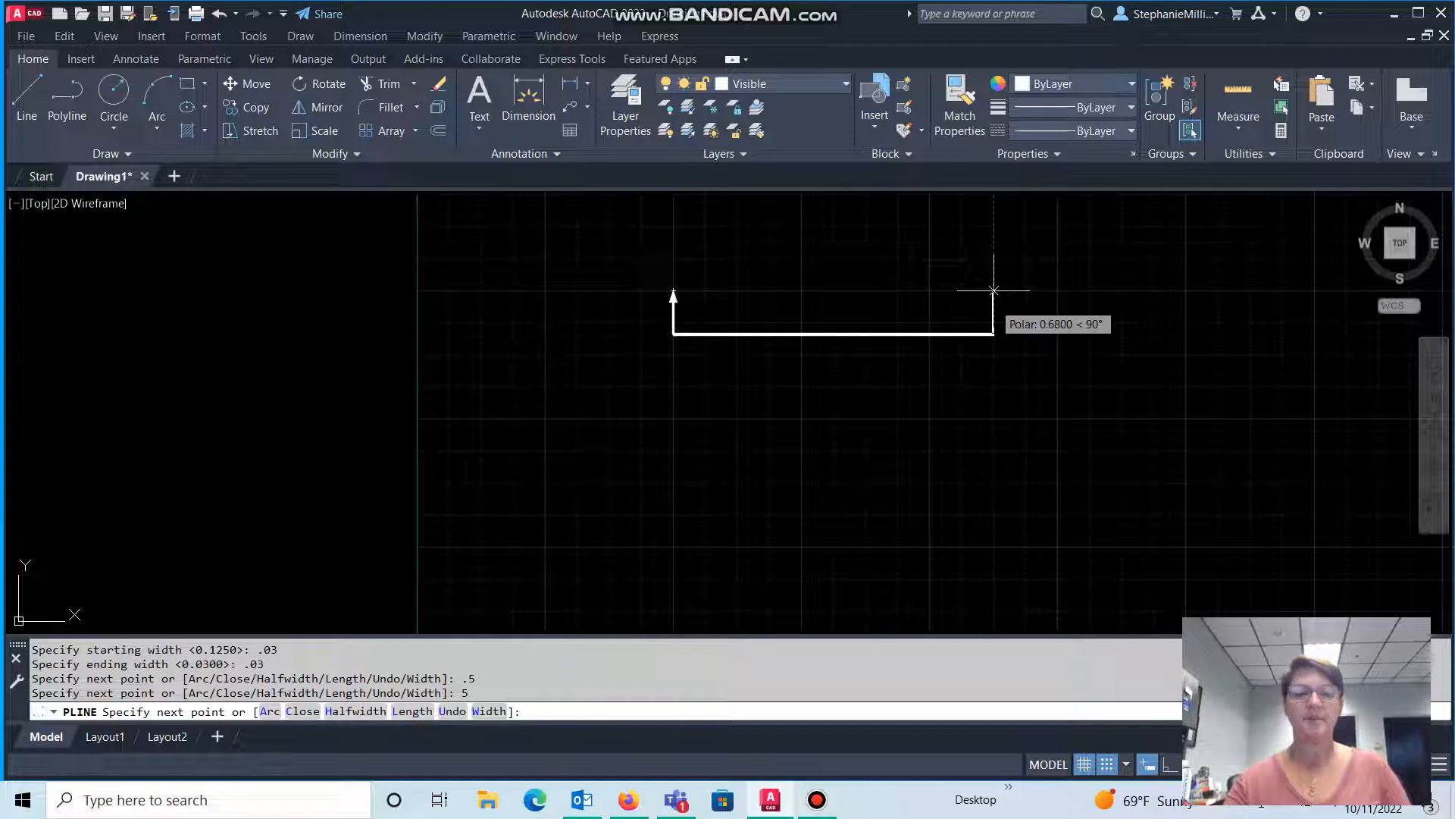
{"action": "type", "text": ".5"}
{"action": "key", "text": "Return"}
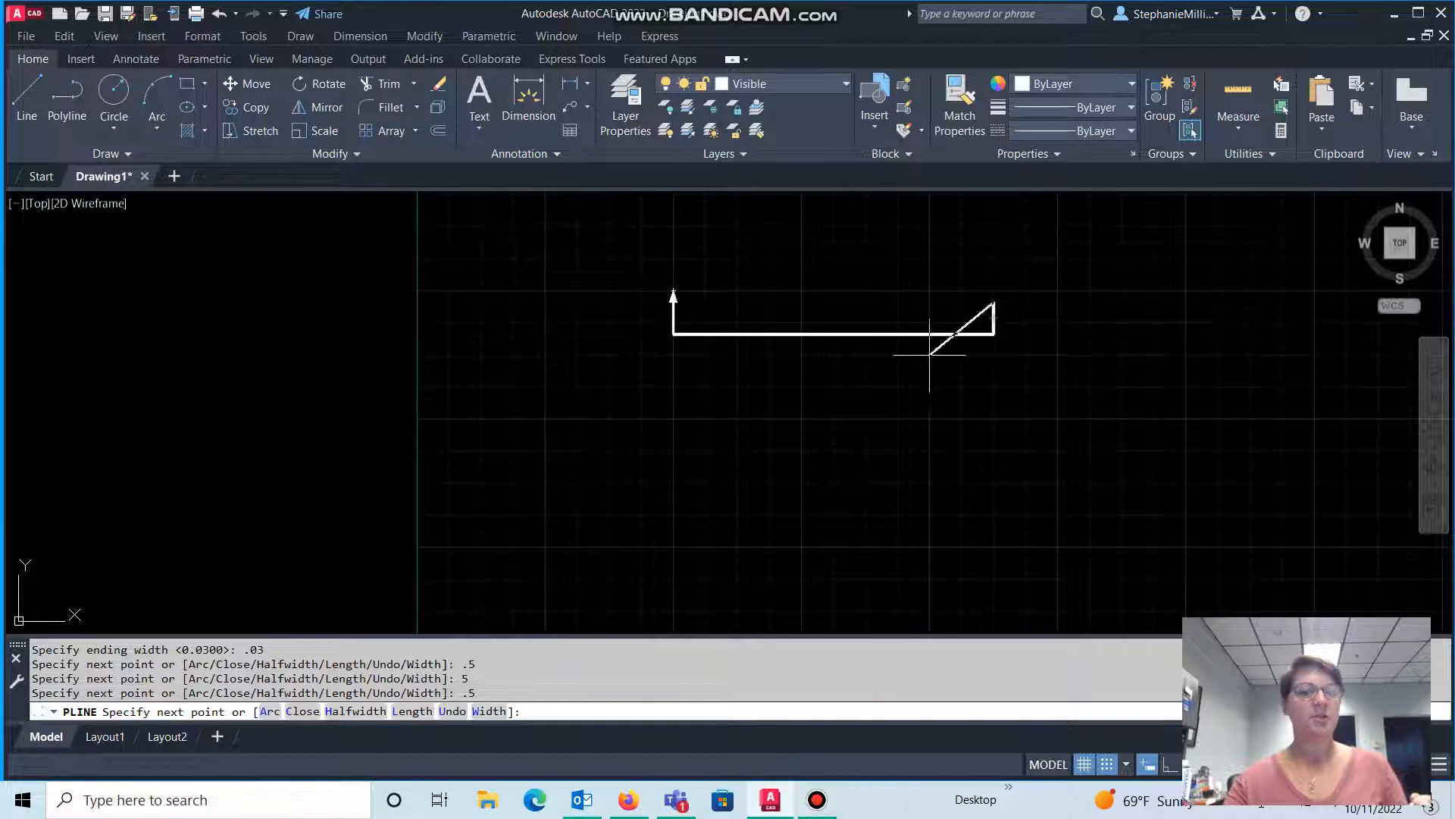
- Finish the polyline with an upward arrowhead segment 0.18 long, tapering from a starting width of 0.125 to an ending width of 0
{"action": "left_click", "coordinate": [485, 711]}
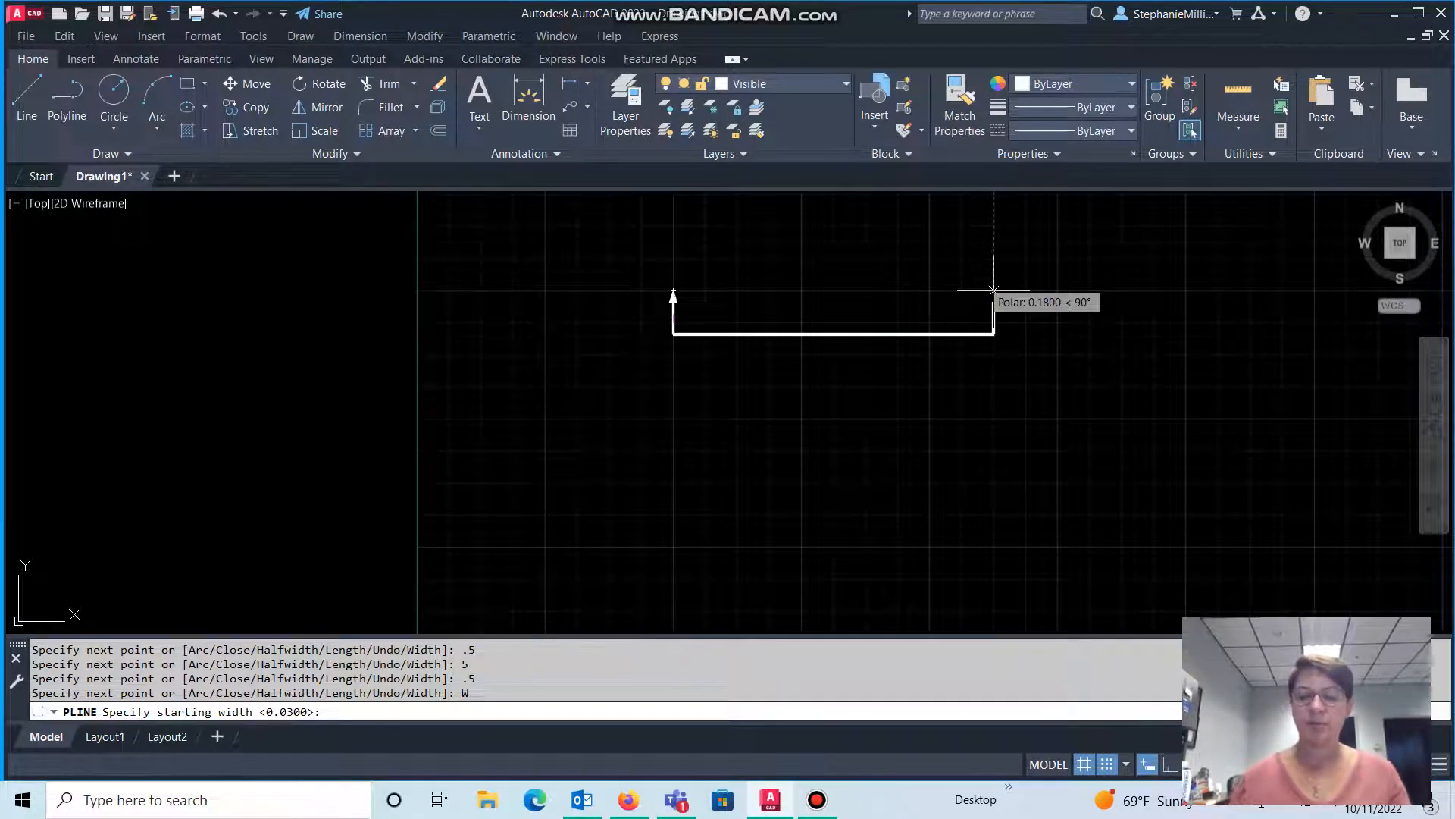
{"action": "type", "text": ".125"}
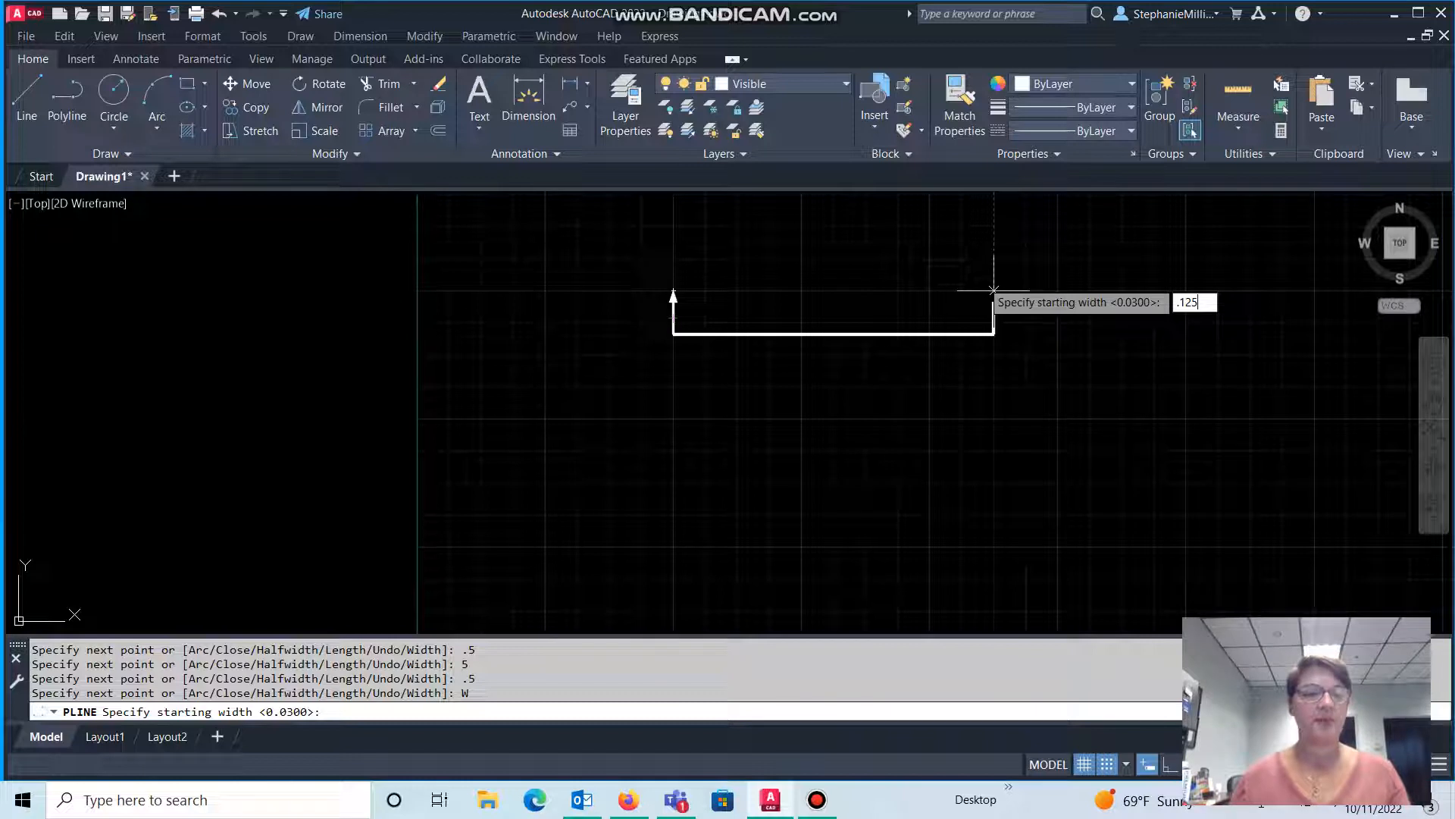
{"action": "key", "text": "Return"}
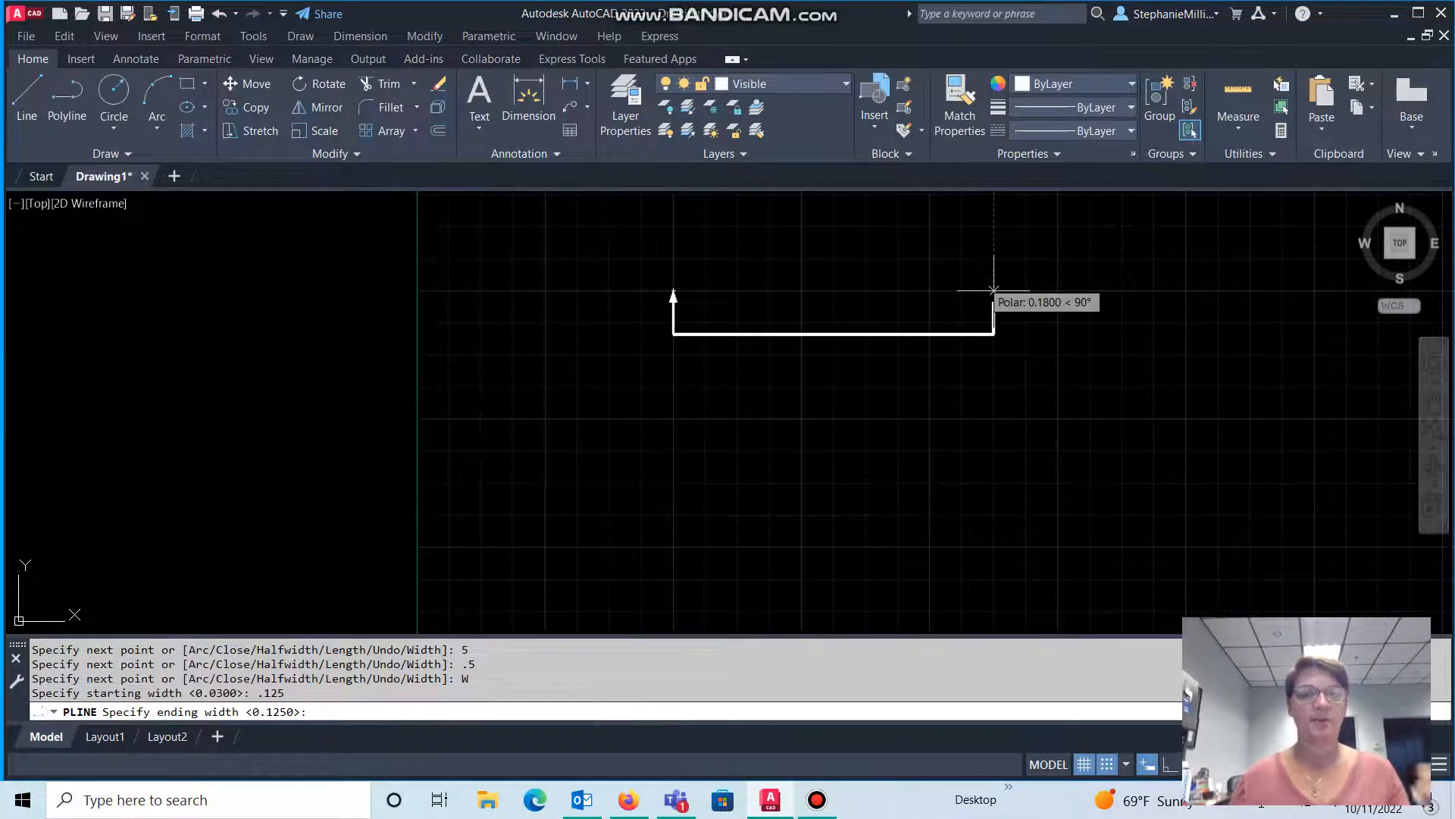
{"action": "type", "text": "0"}
{"action": "key", "text": "Return"}
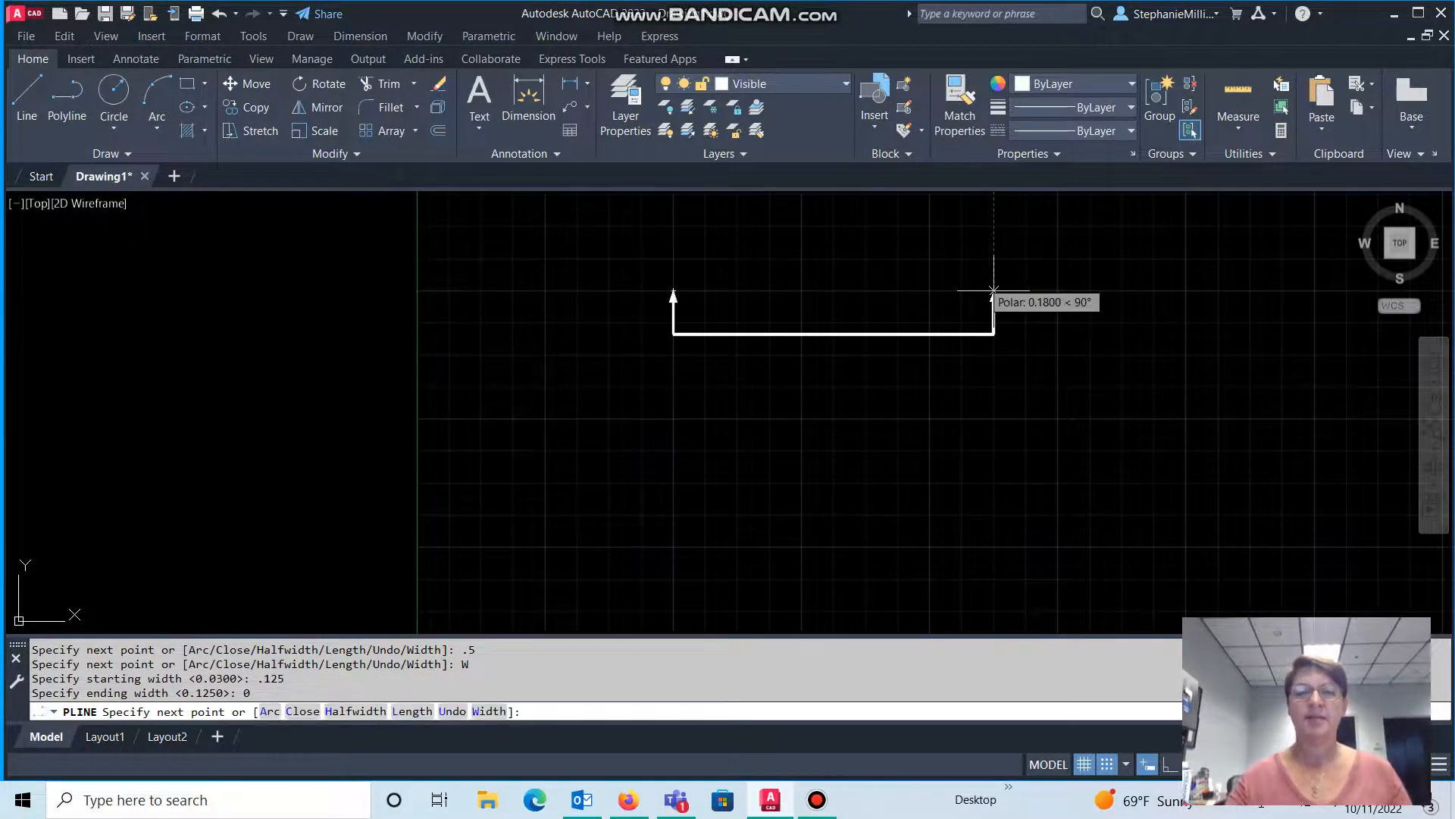
{"action": "scroll", "coordinate": [994, 290], "scroll_direction": "up", "scroll_amount": 4}
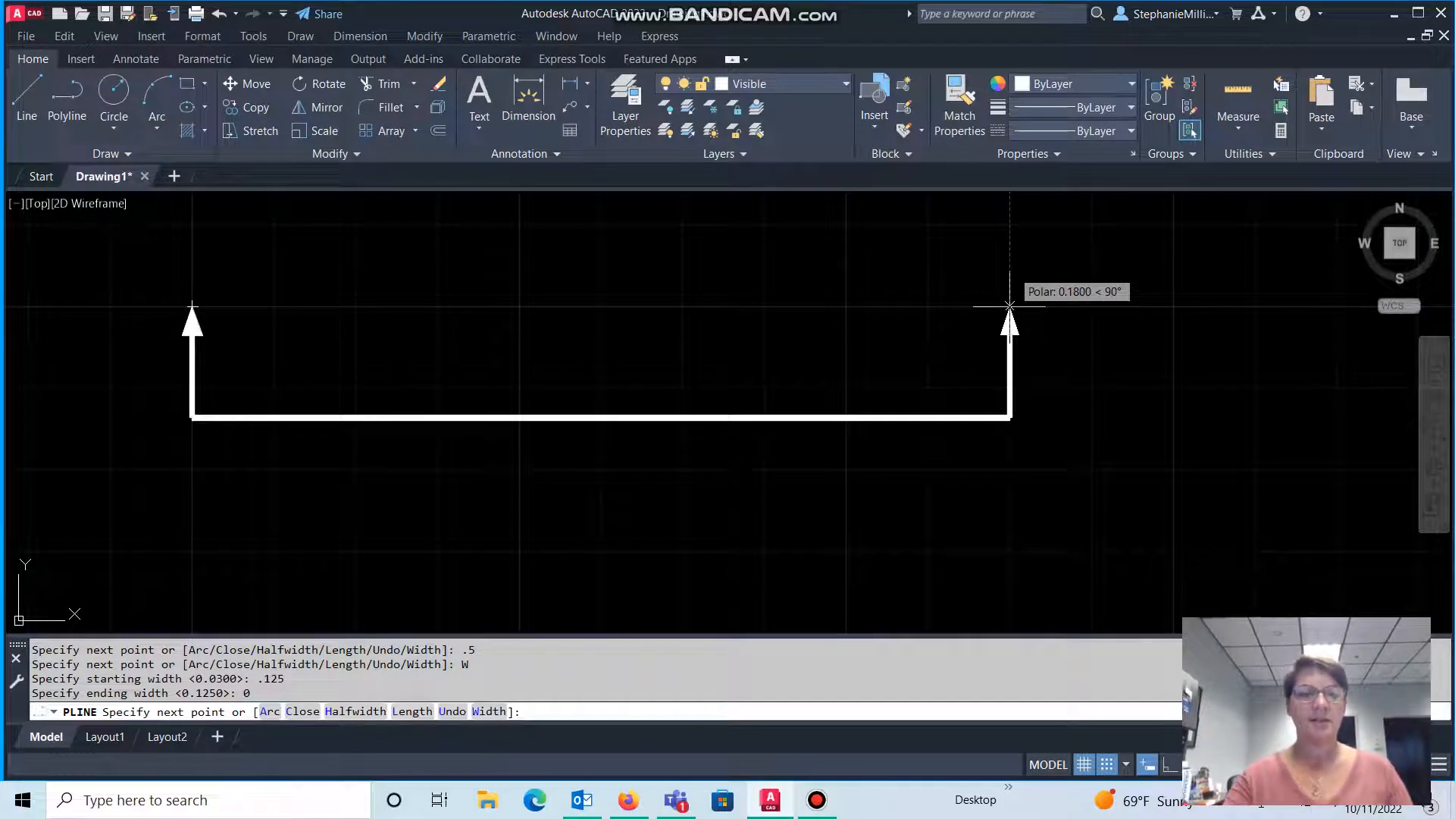
{"action": "type", "text": ".18"}
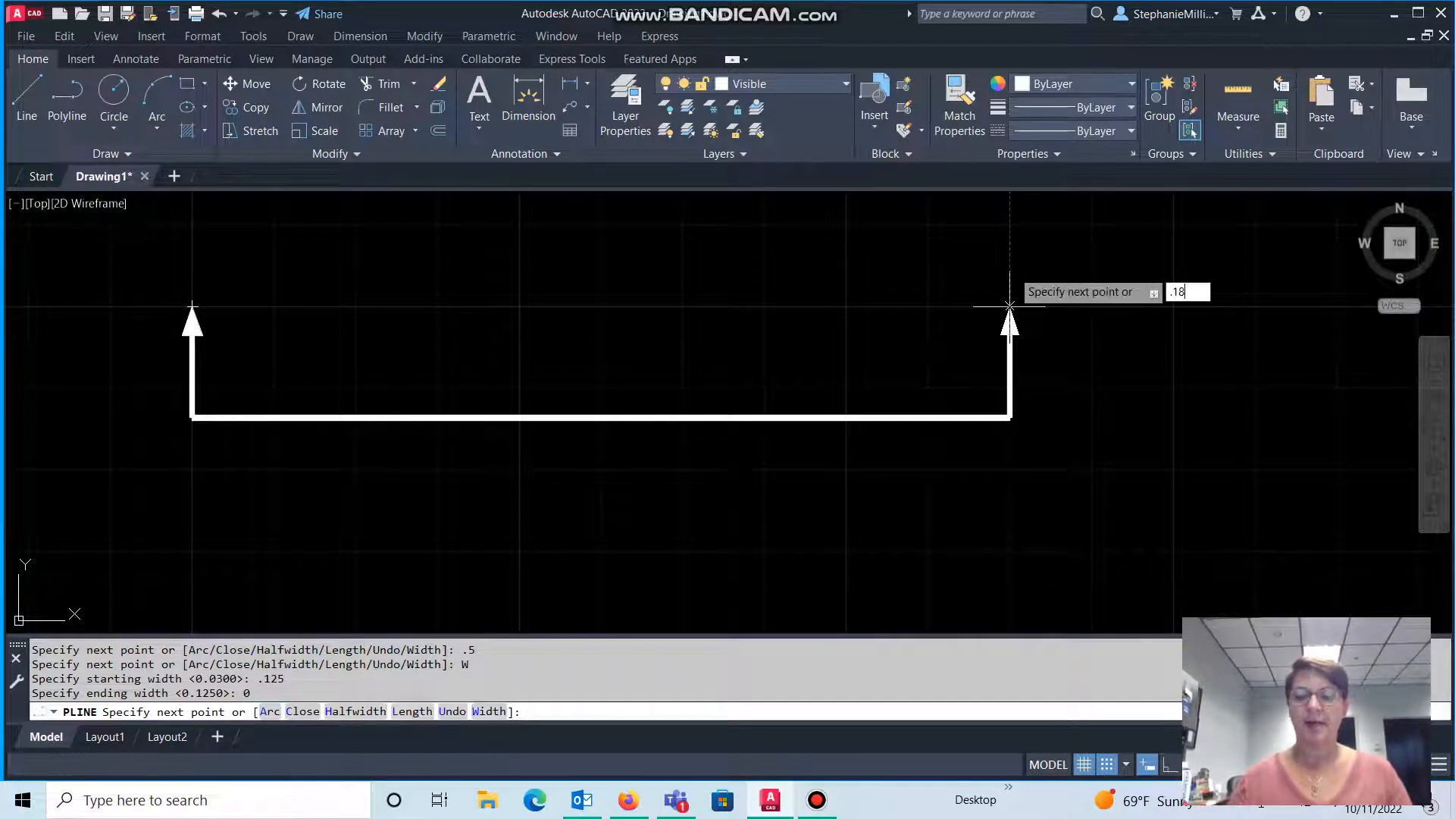
{"action": "key", "text": "Return"}
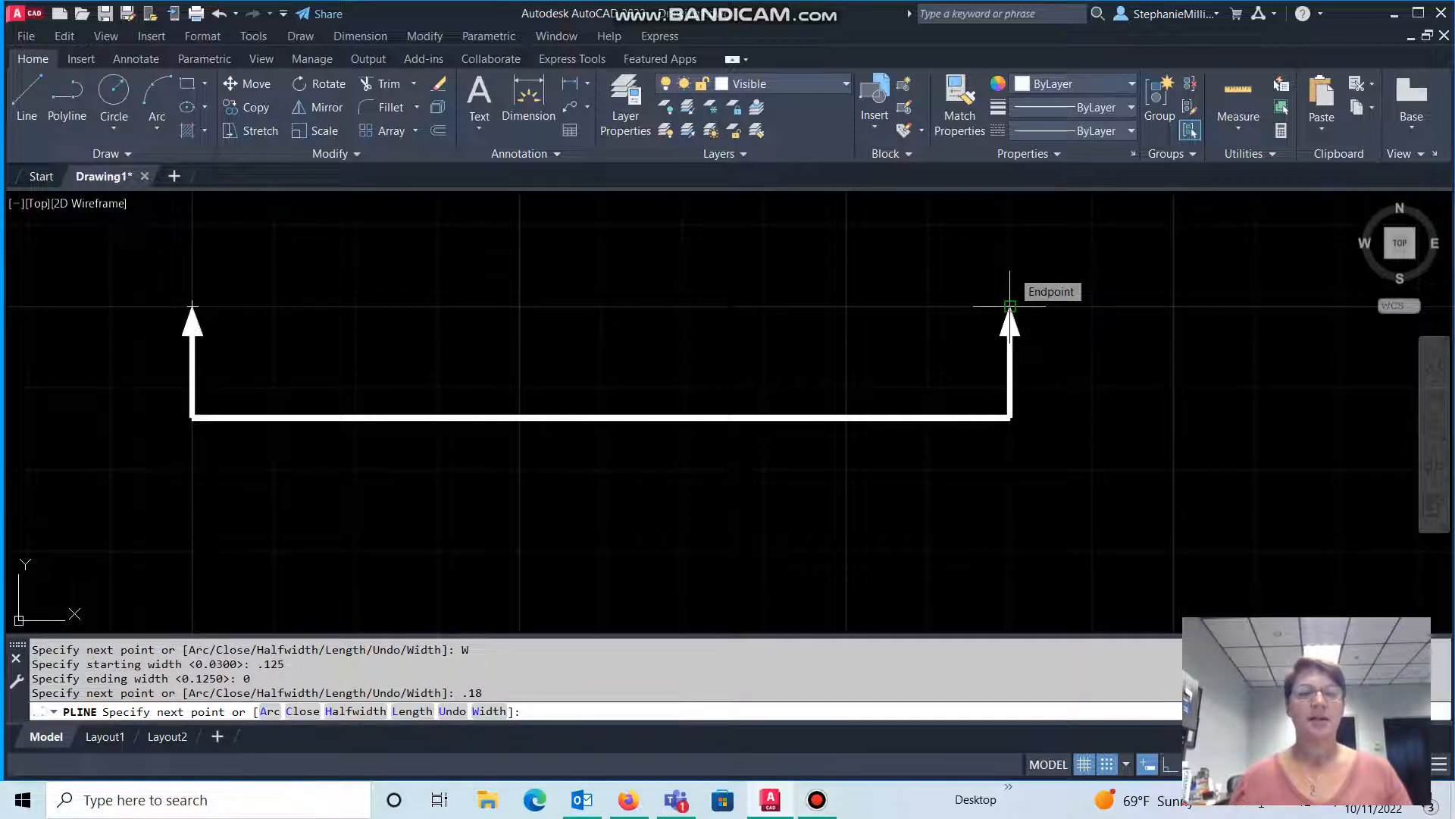
{"action": "key", "text": "Return"}
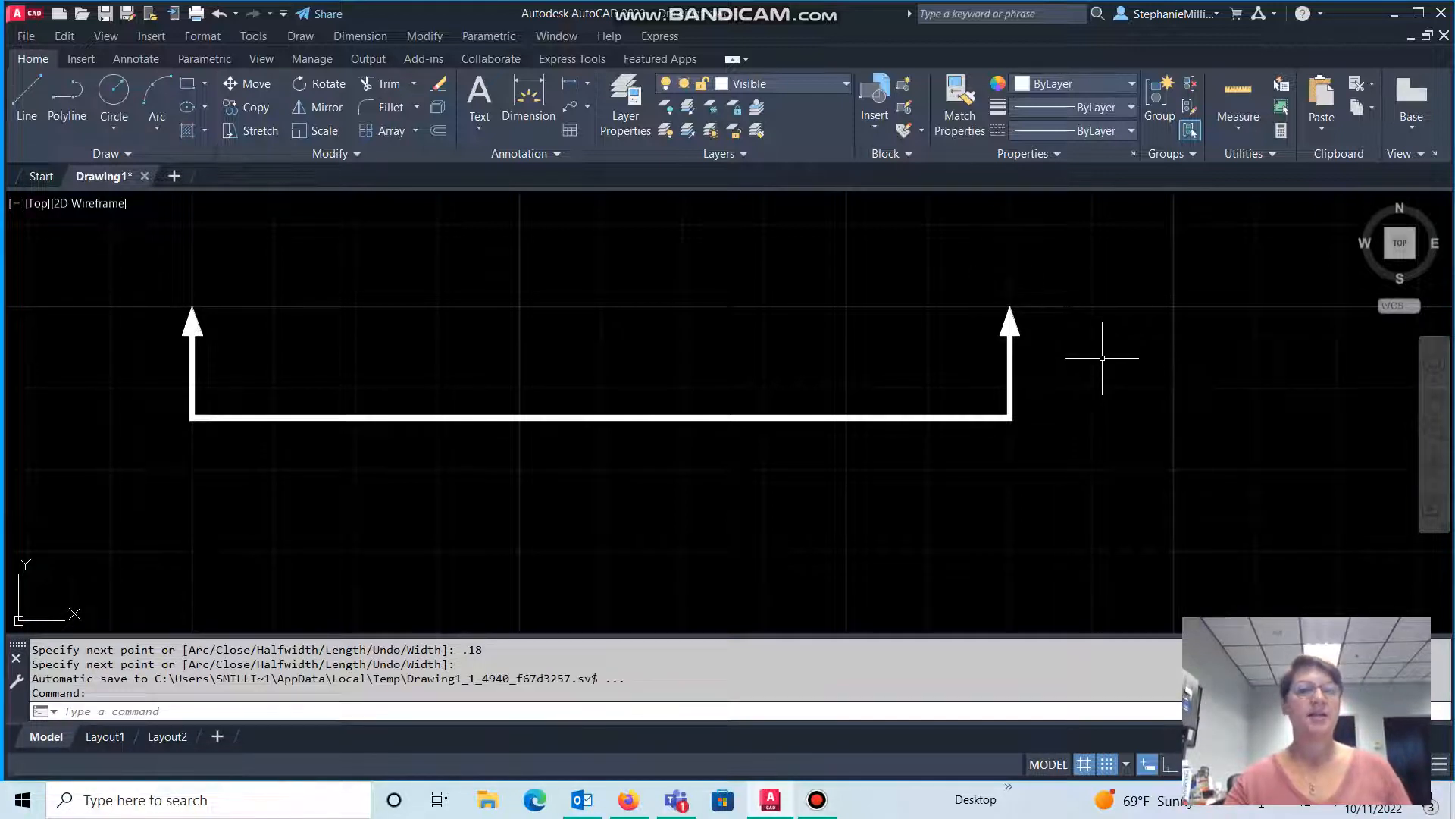
- Create a new layer named Cutting Plane
{"action": "left_click", "coordinate": [628, 119]}
{"action": "left_click", "coordinate": [268, 269]}
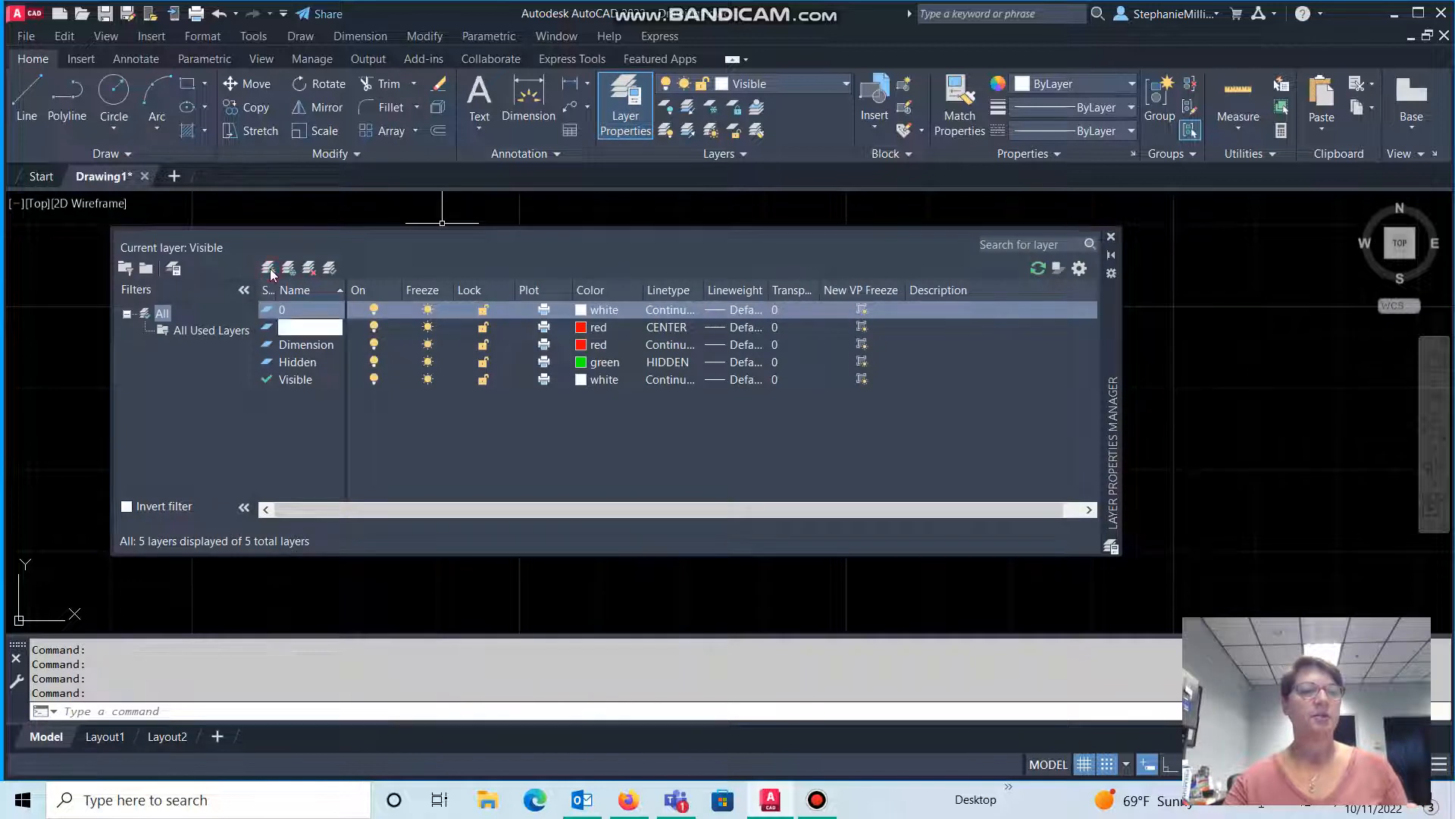
{"action": "type", "text": "Cutting Plane"}
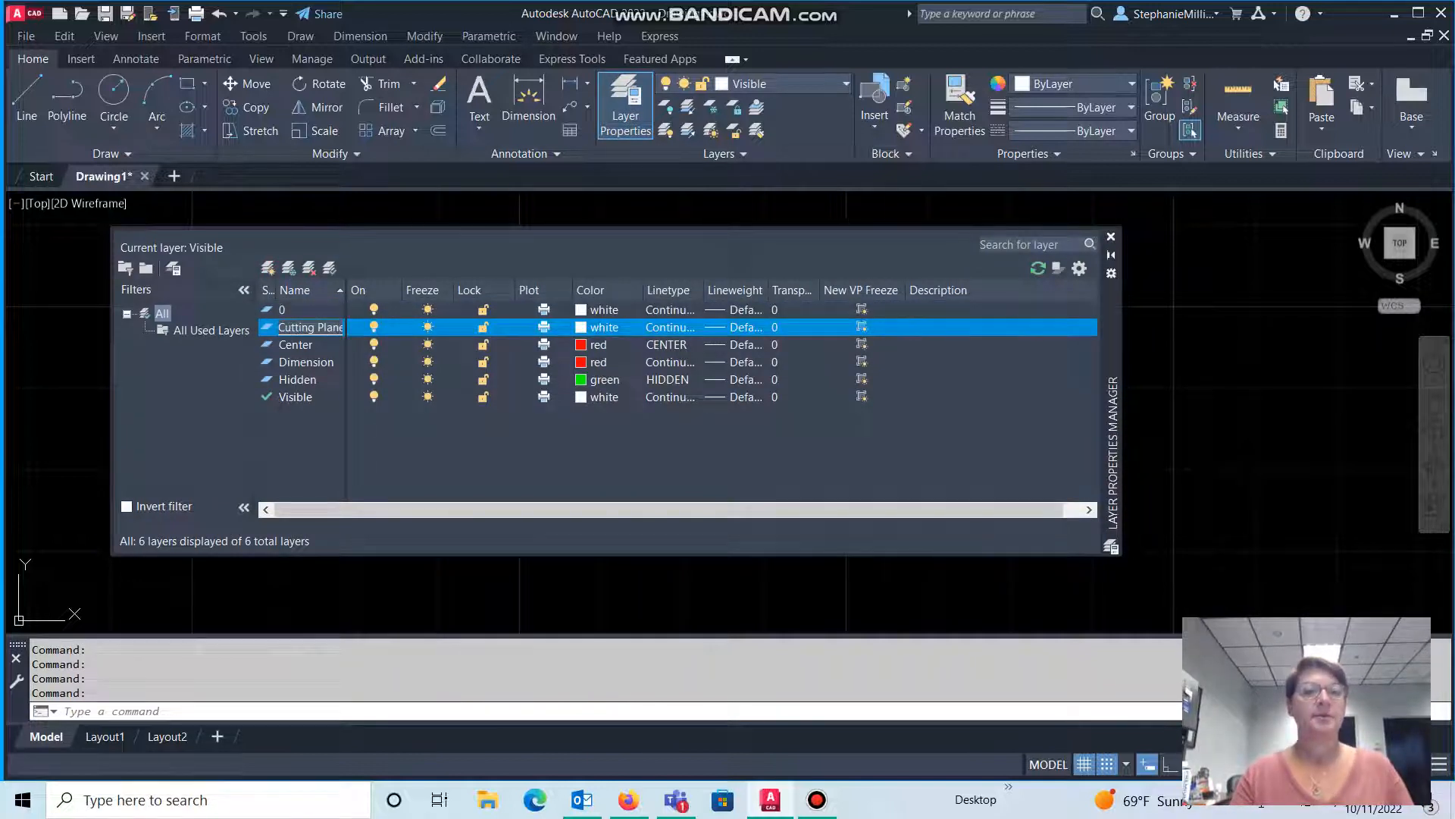
{"action": "key", "text": "Return"}
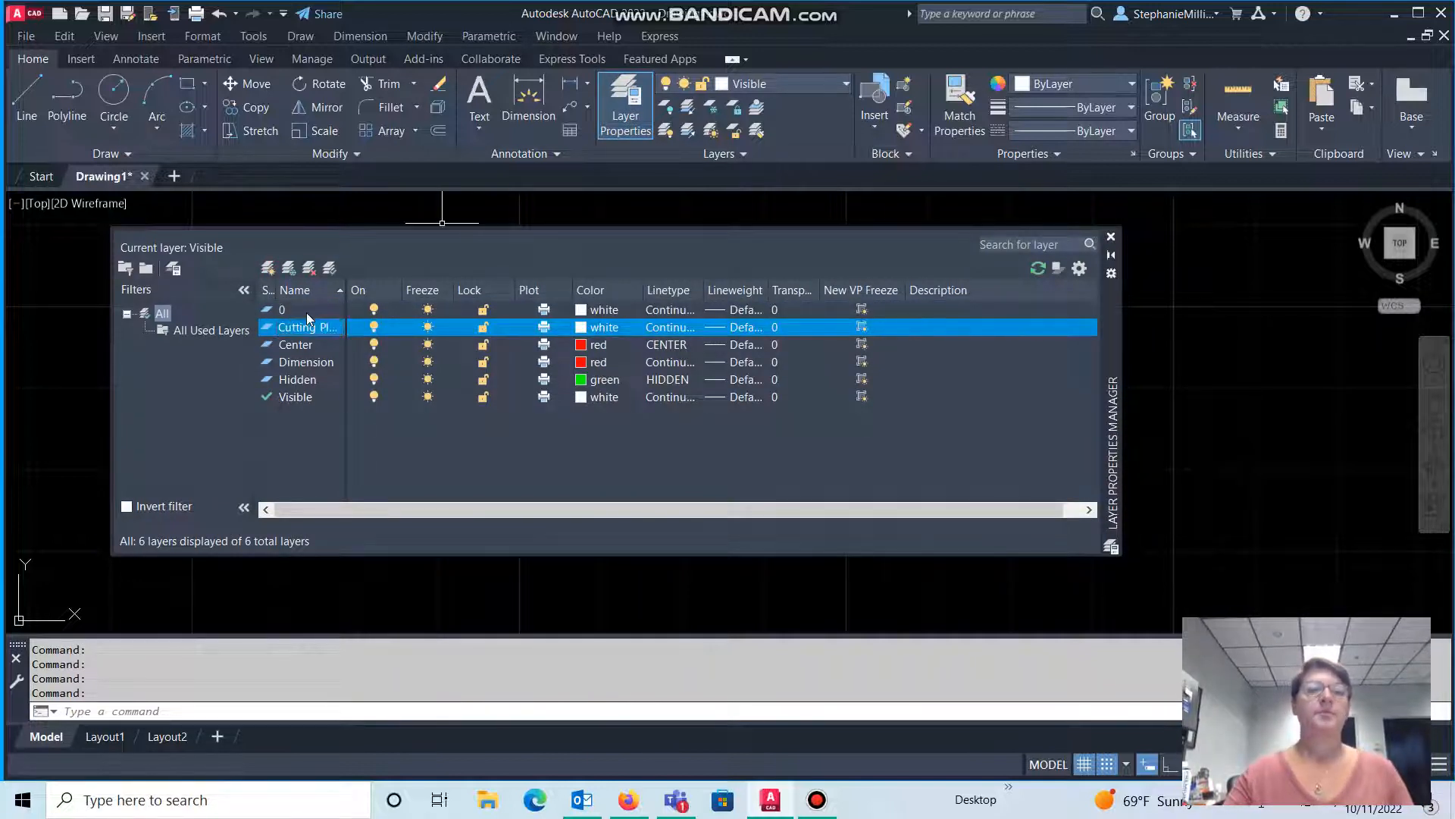
- Load the PHANTOM linetype from acad.lin and assign it to the Cutting Plane layer
{"action": "left_click", "coordinate": [658, 331]}
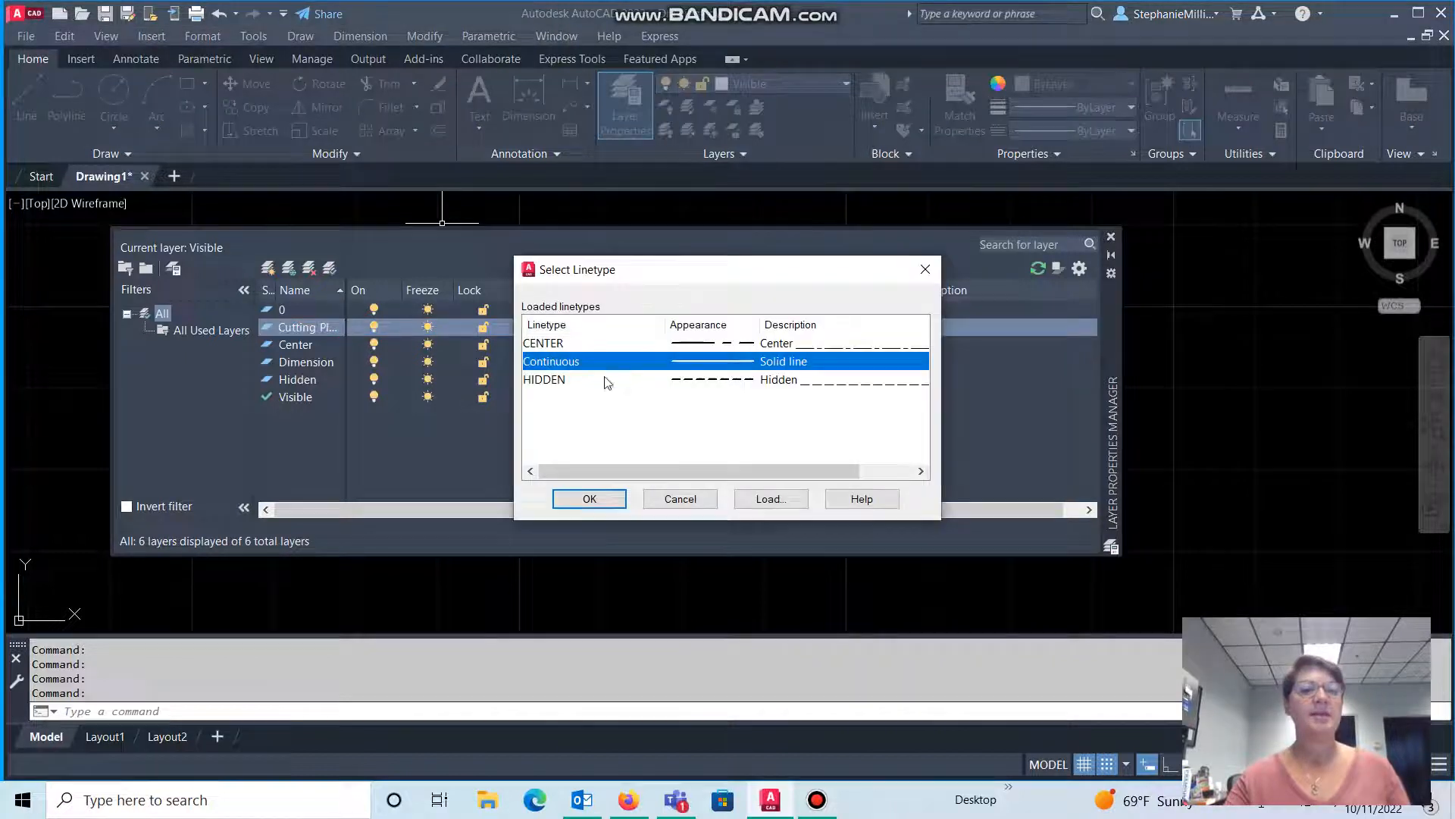
{"action": "left_click", "coordinate": [766, 500]}
{"action": "scroll", "coordinate": [614, 407], "scroll_direction": "down", "scroll_amount": 7}
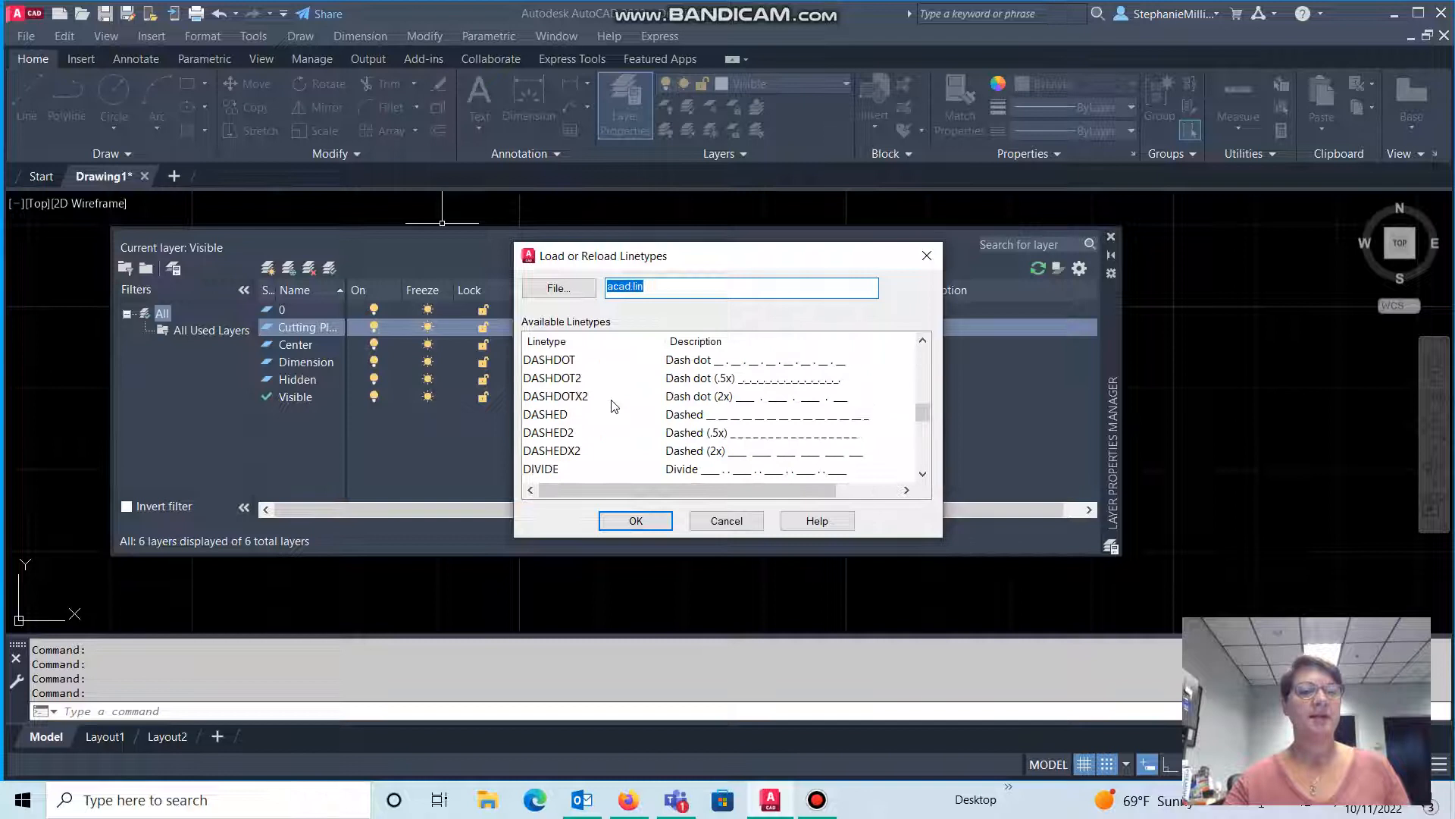
{"action": "scroll", "coordinate": [612, 411], "scroll_direction": "down", "scroll_amount": 3}
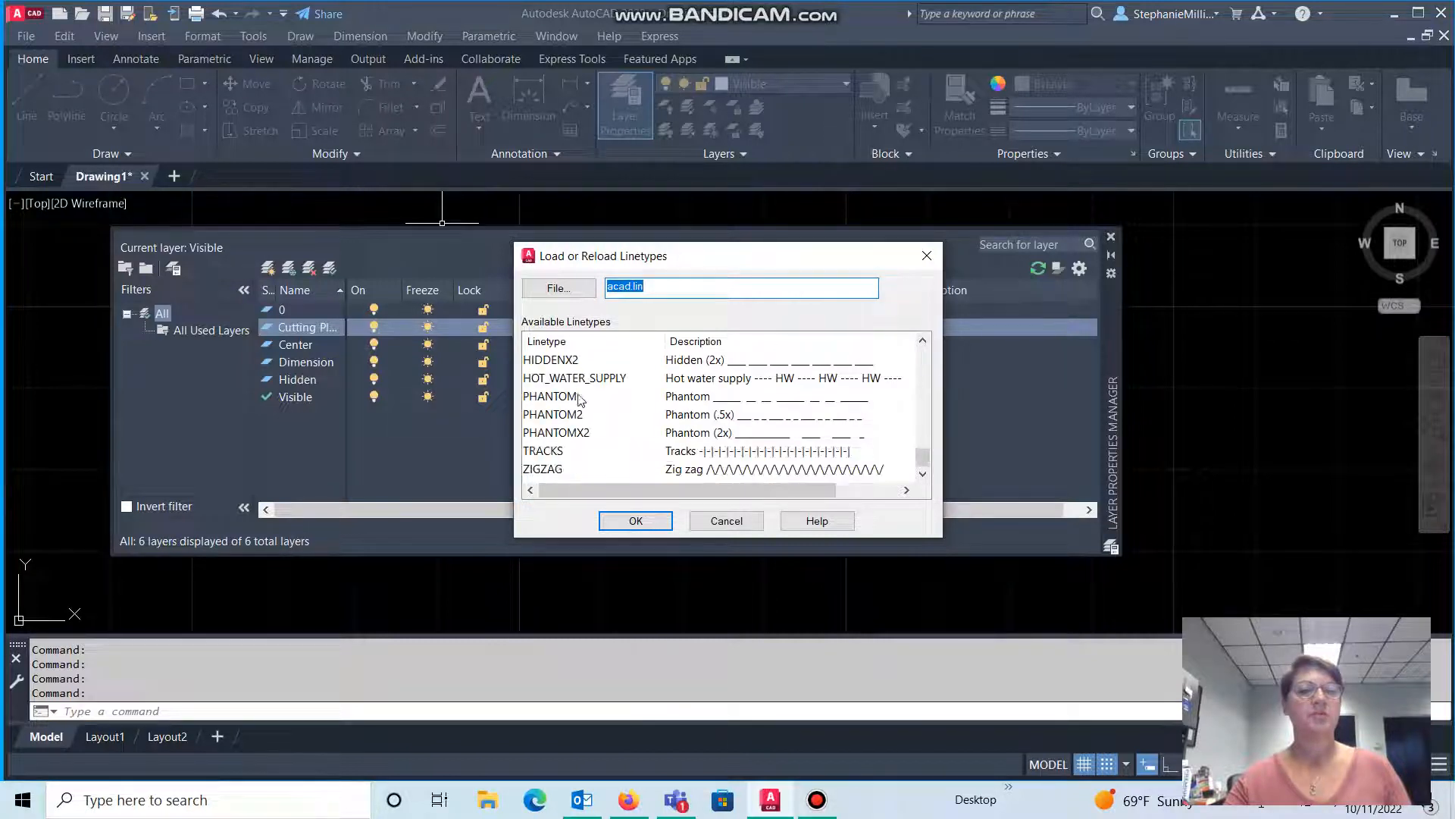
{"action": "left_click", "coordinate": [576, 395]}
{"action": "left_click", "coordinate": [635, 520]}
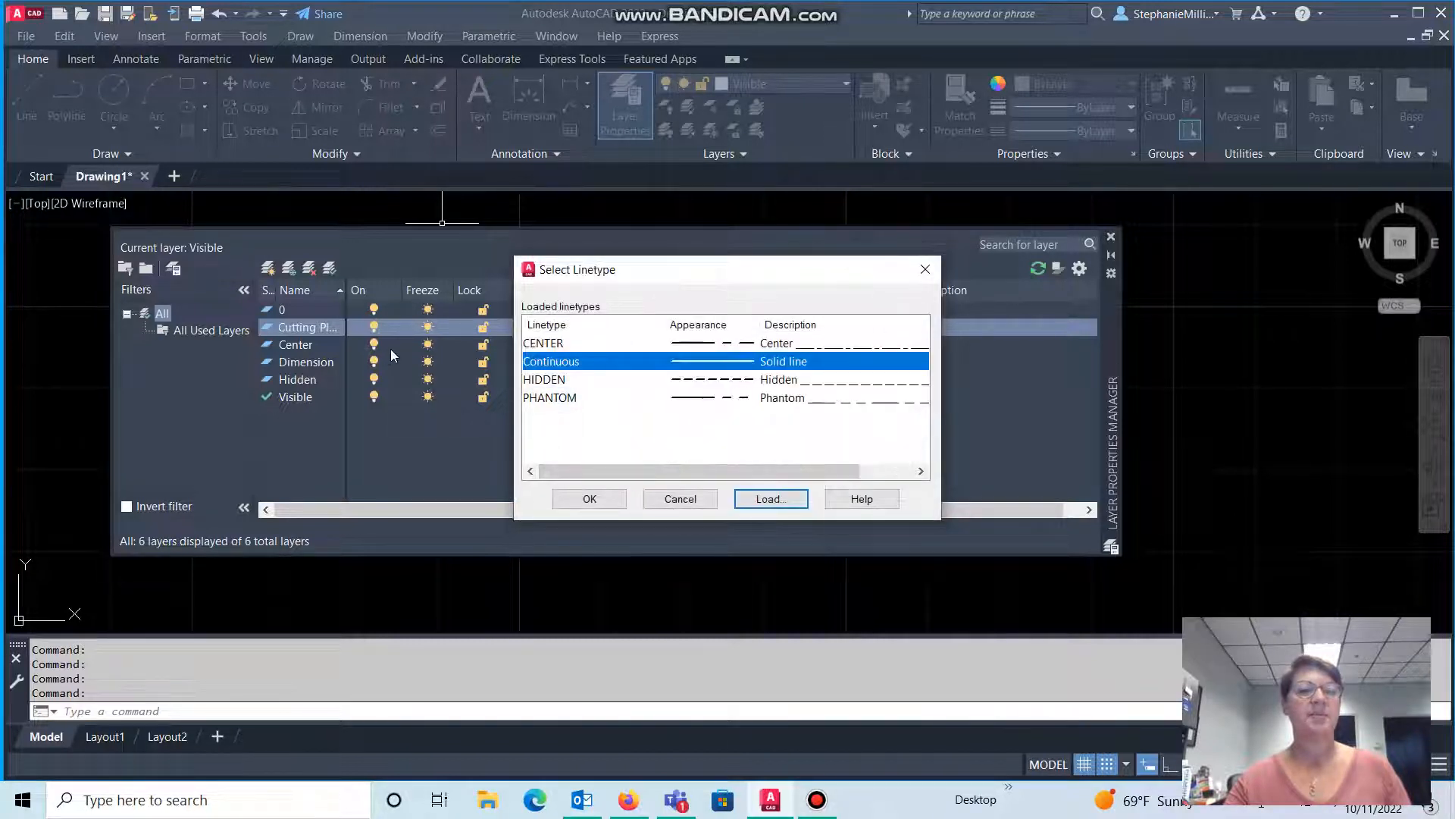
{"action": "left_click", "coordinate": [564, 397]}
{"action": "left_click", "coordinate": [591, 500]}
- Set the Cutting Plane layer's color to cyan and close the layer manager
{"action": "left_click", "coordinate": [593, 334]}
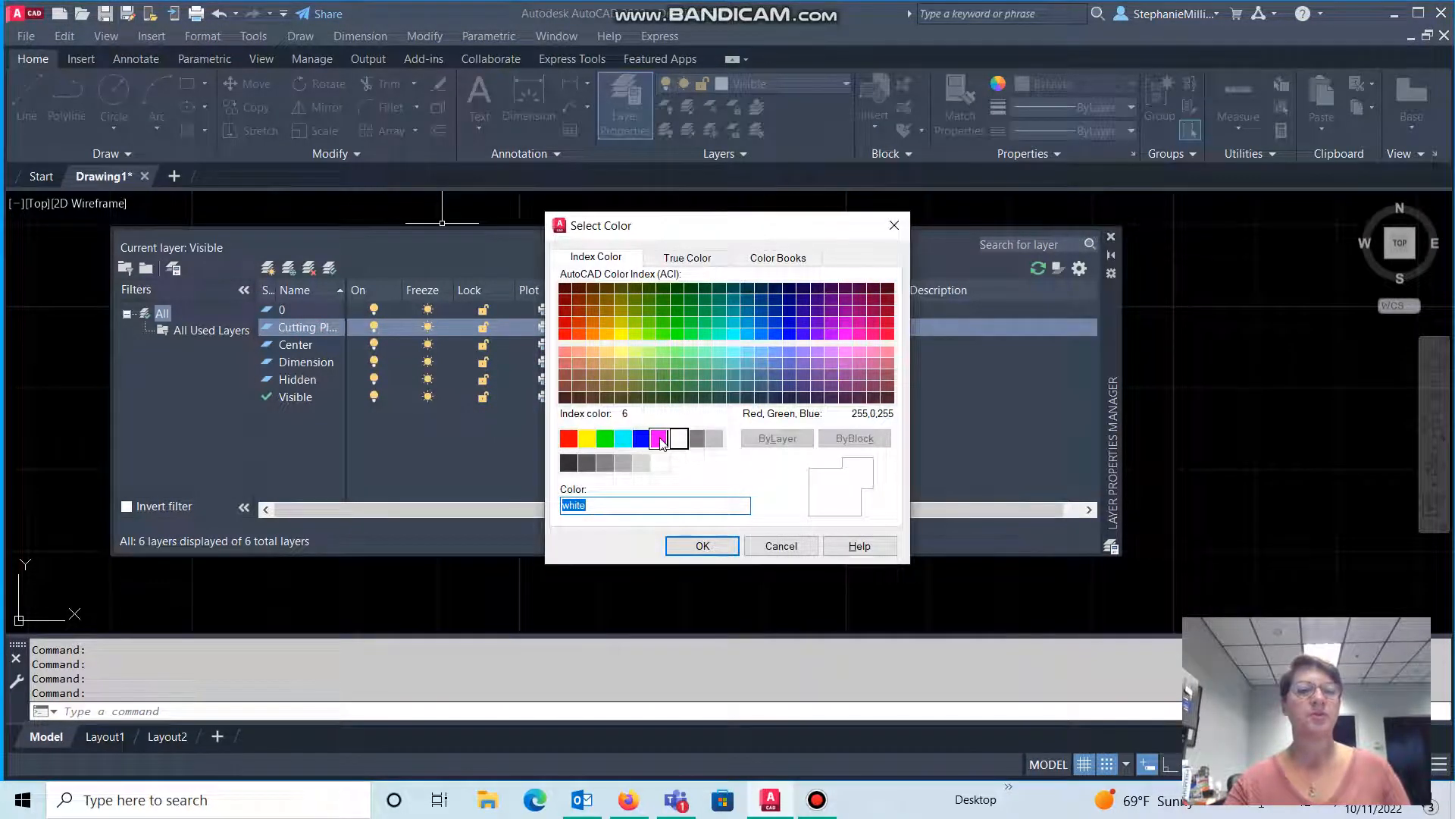
{"action": "left_click", "coordinate": [623, 438]}
{"action": "left_click", "coordinate": [704, 547]}
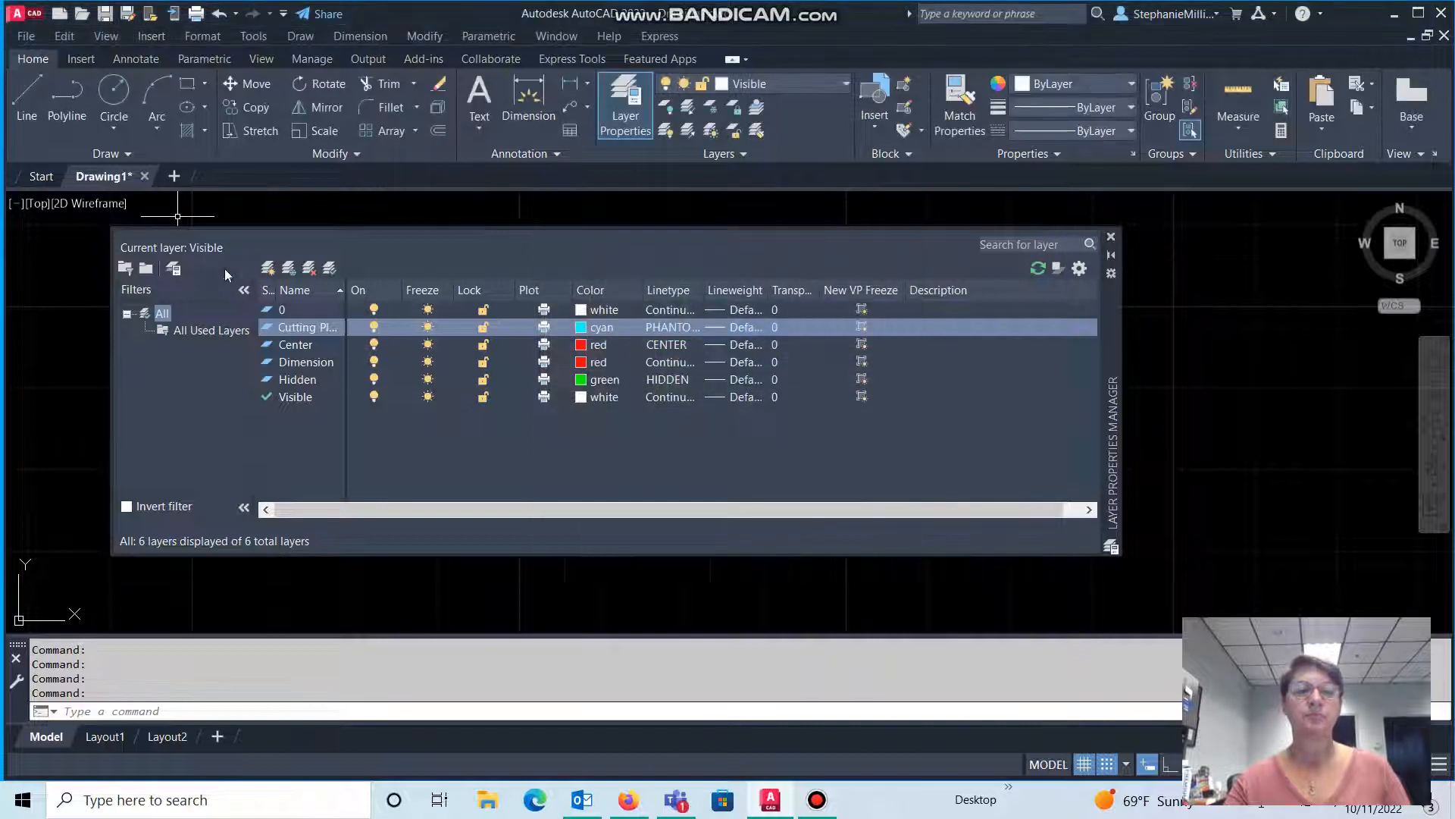
{"action": "left_click", "coordinate": [1111, 237]}
- Move the arrowed polyline onto the Cutting Plane layer and clear the selection
{"action": "left_click", "coordinate": [1013, 369]}
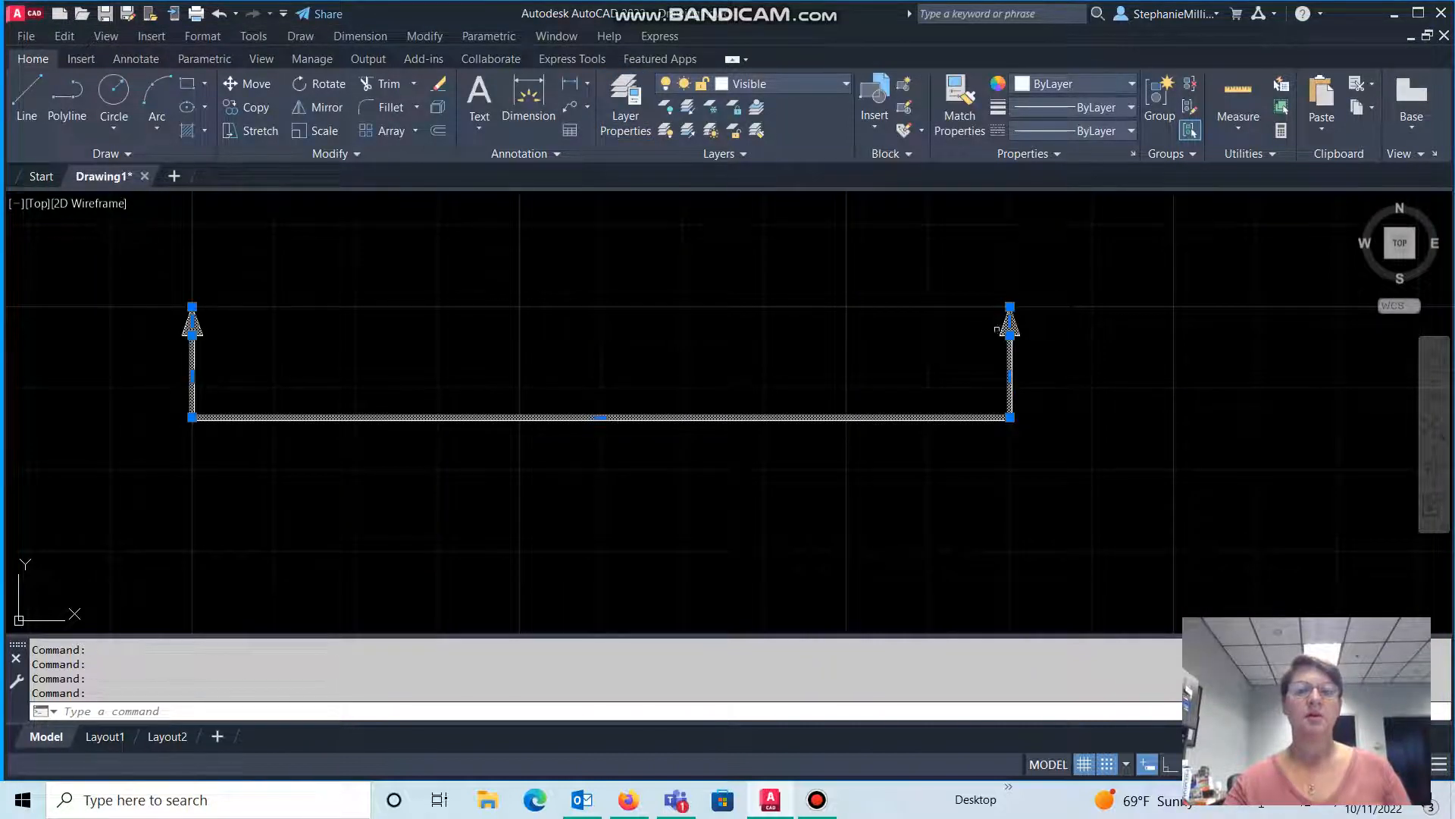
{"action": "left_click", "coordinate": [813, 96]}
{"action": "left_click", "coordinate": [766, 150]}
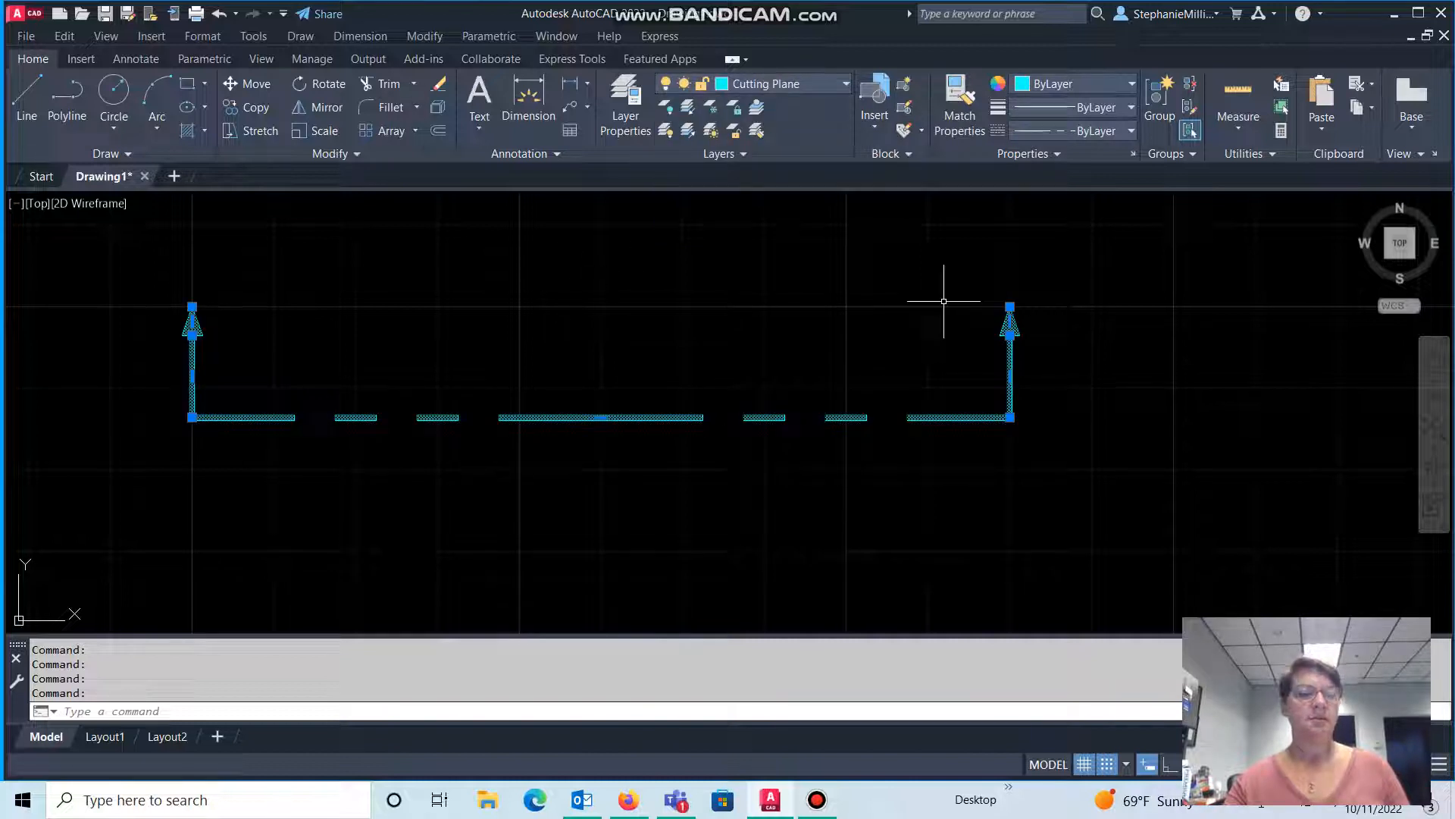
{"action": "key", "text": "Escape"}
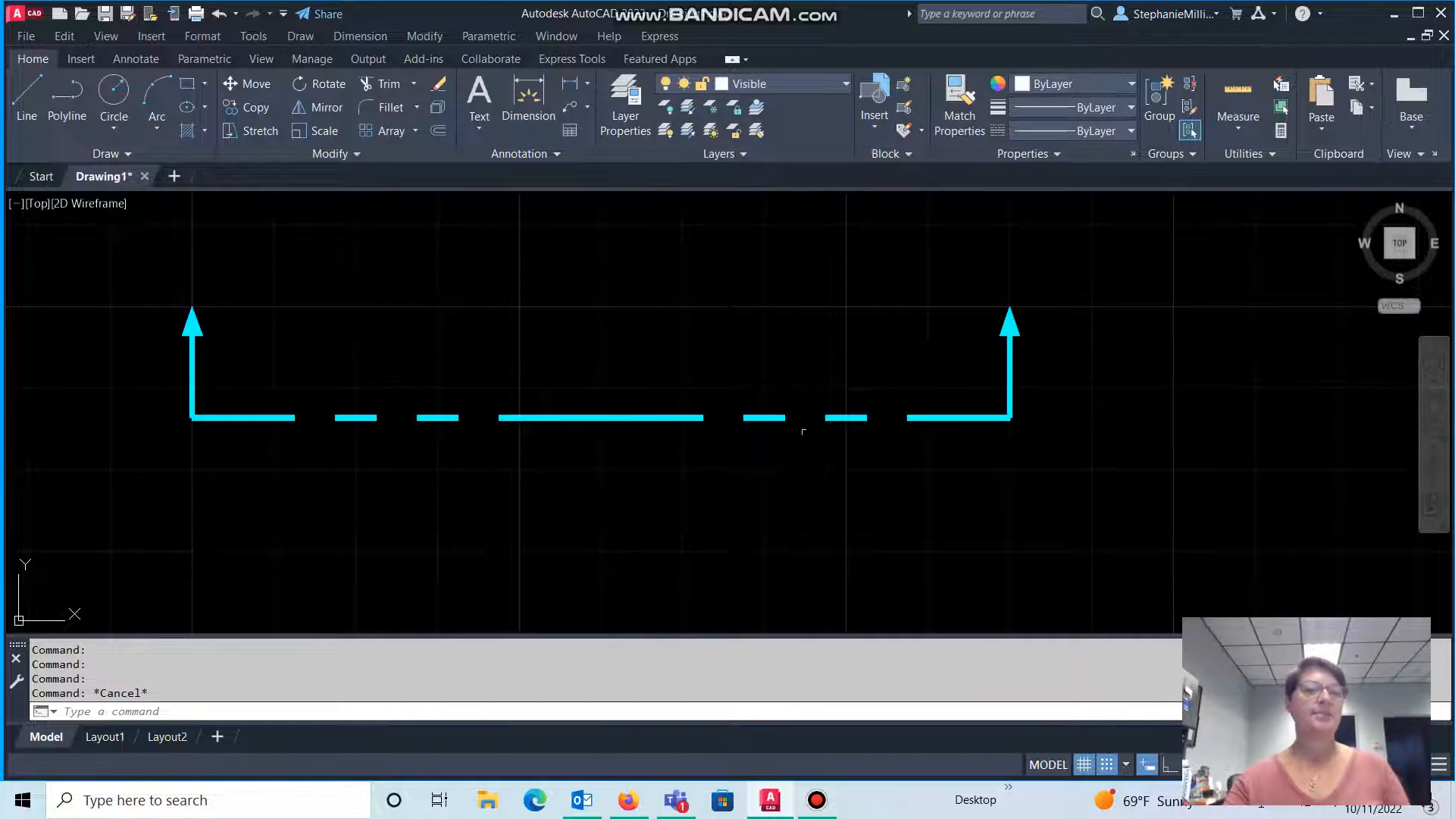
- Copy the cutting plane line with a base point at the middle of its horizontal segment, with grid snap turned off
{"action": "mouse_move", "coordinate": [873, 417]}
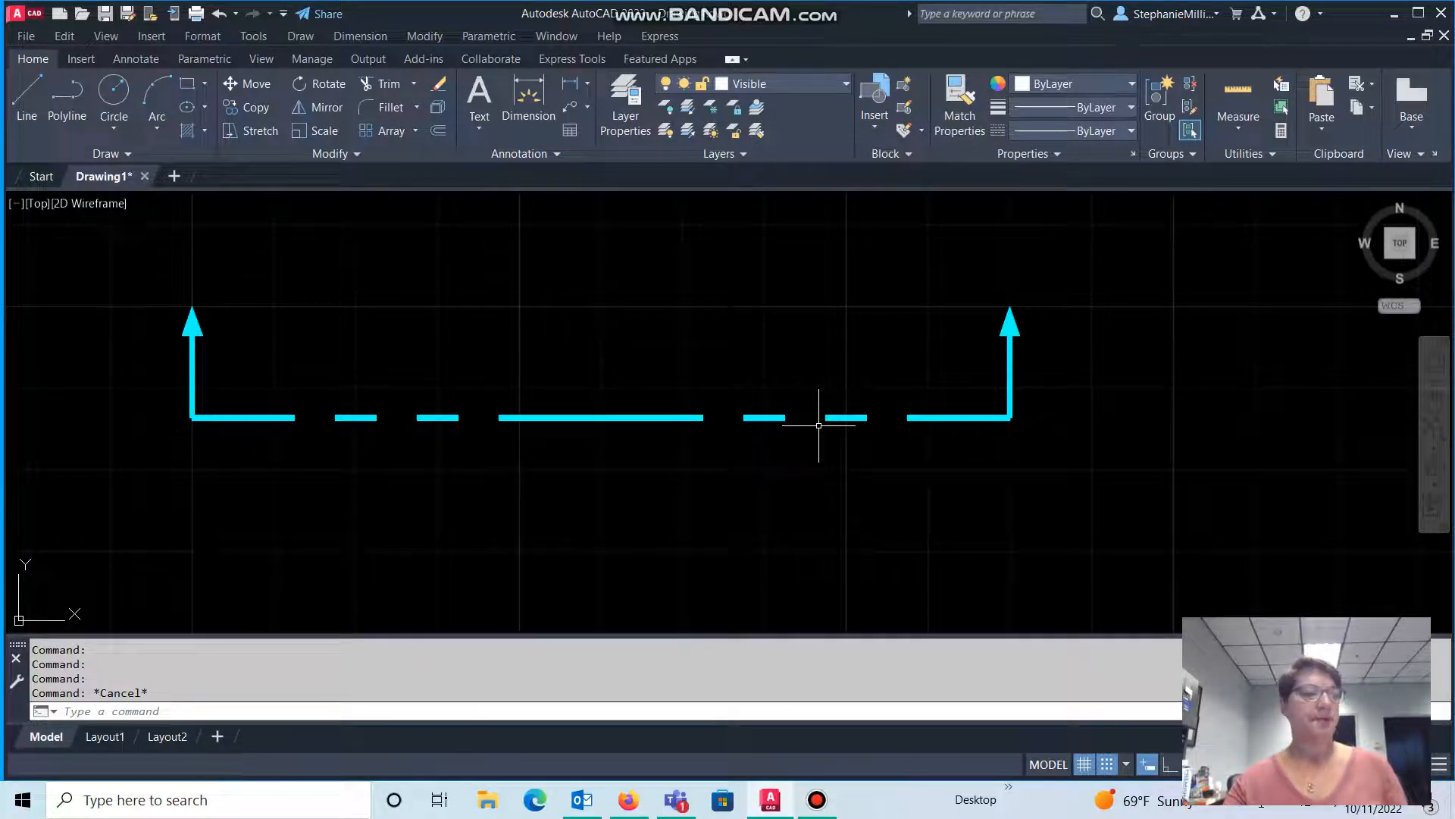
{"action": "mouse_move", "coordinate": [421, 416]}
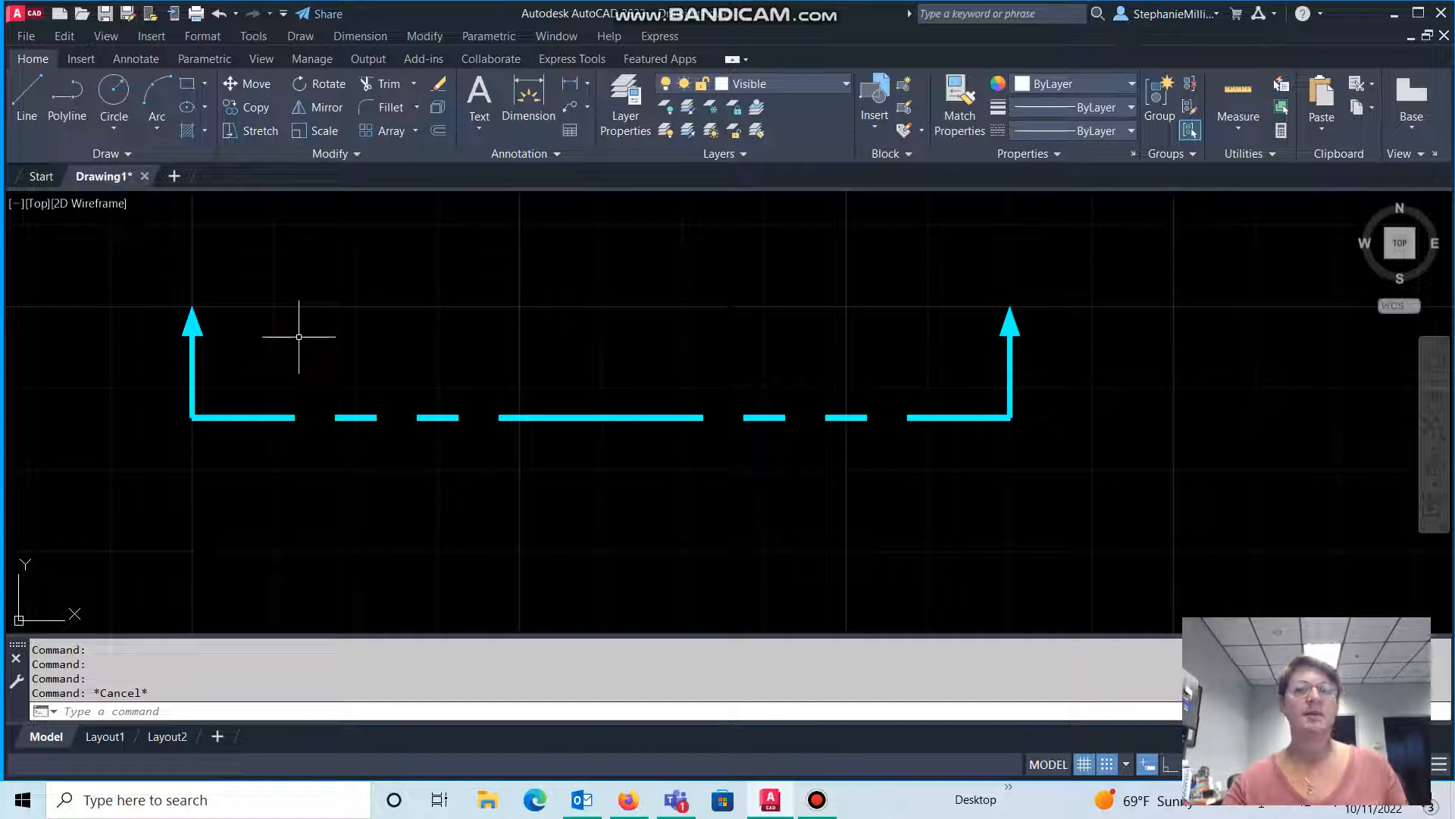
{"action": "left_click", "coordinate": [1368, 107]}
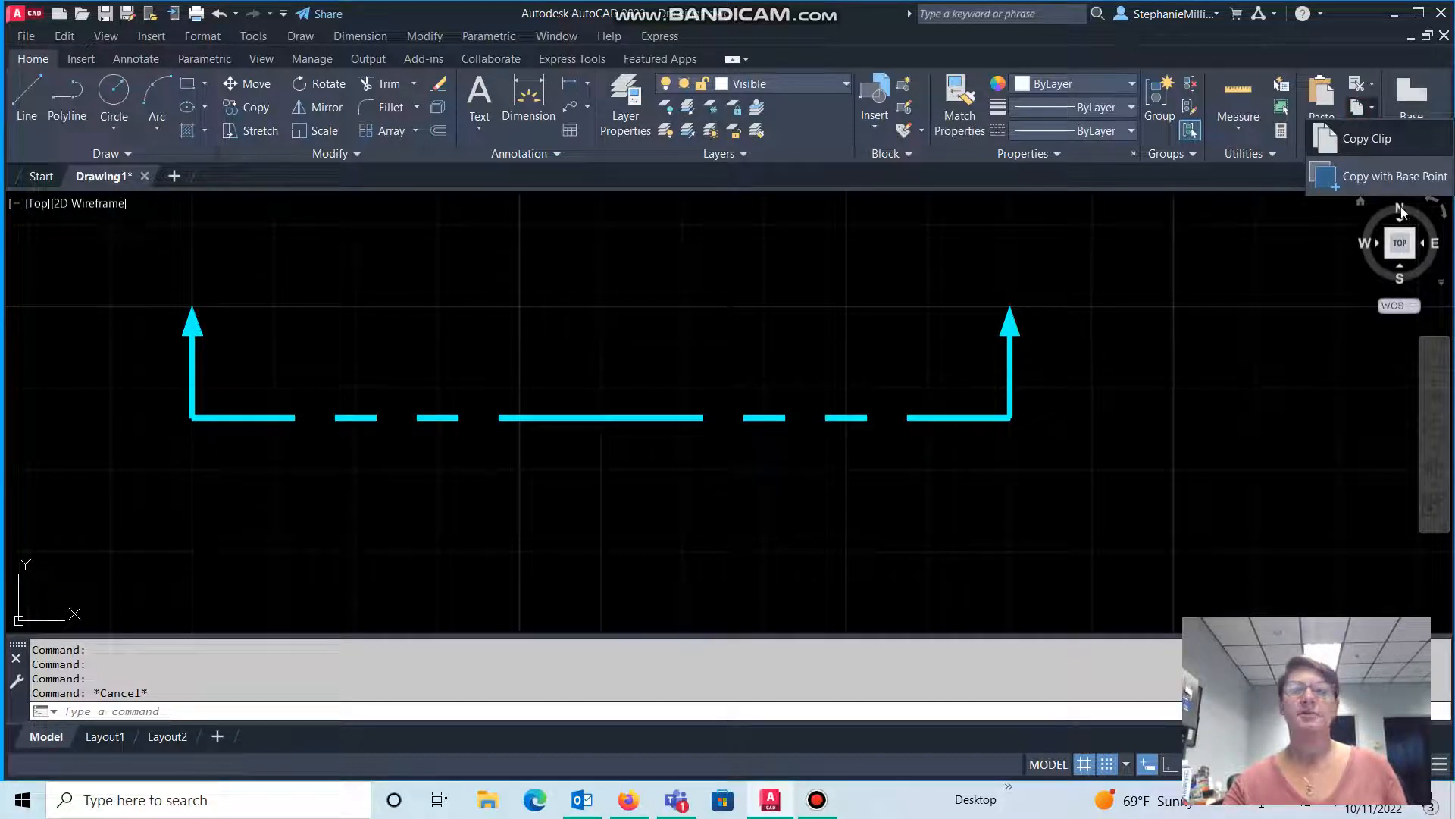
{"action": "left_click", "coordinate": [1380, 177]}
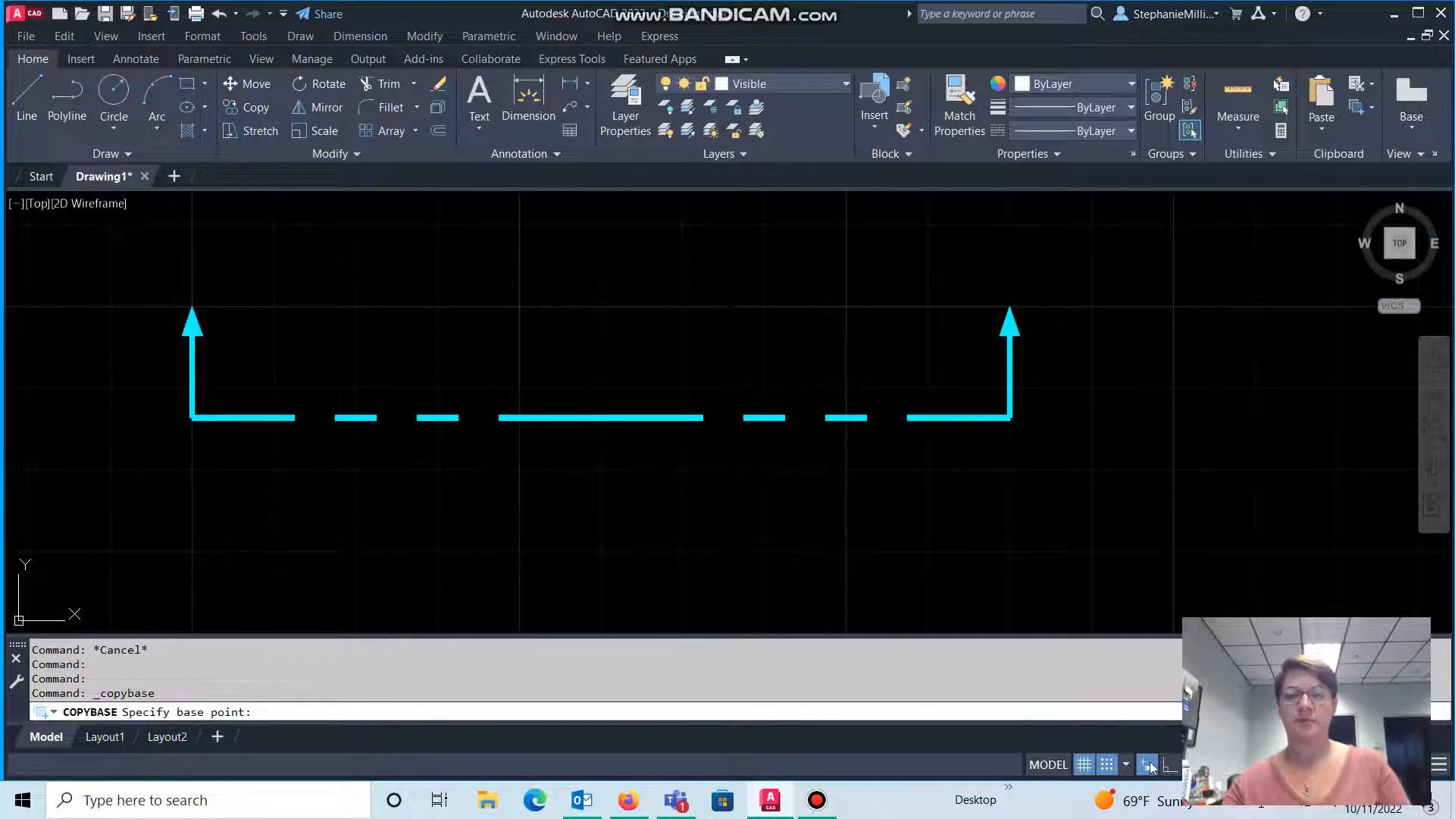
{"action": "left_click", "coordinate": [1108, 764]}
{"action": "left_click", "coordinate": [604, 417]}
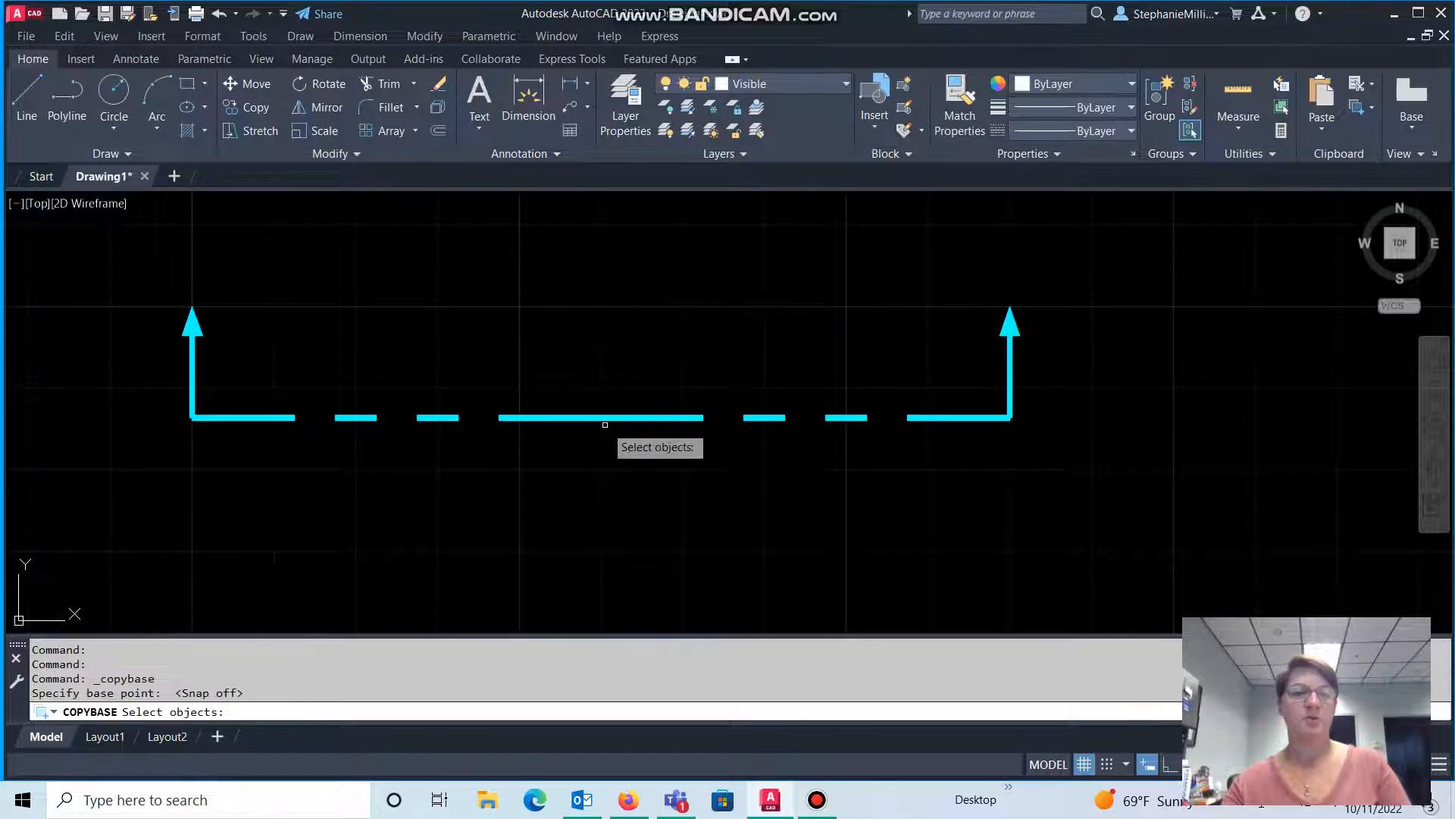
{"action": "left_click", "coordinate": [604, 422]}
{"action": "key", "text": "Return"}
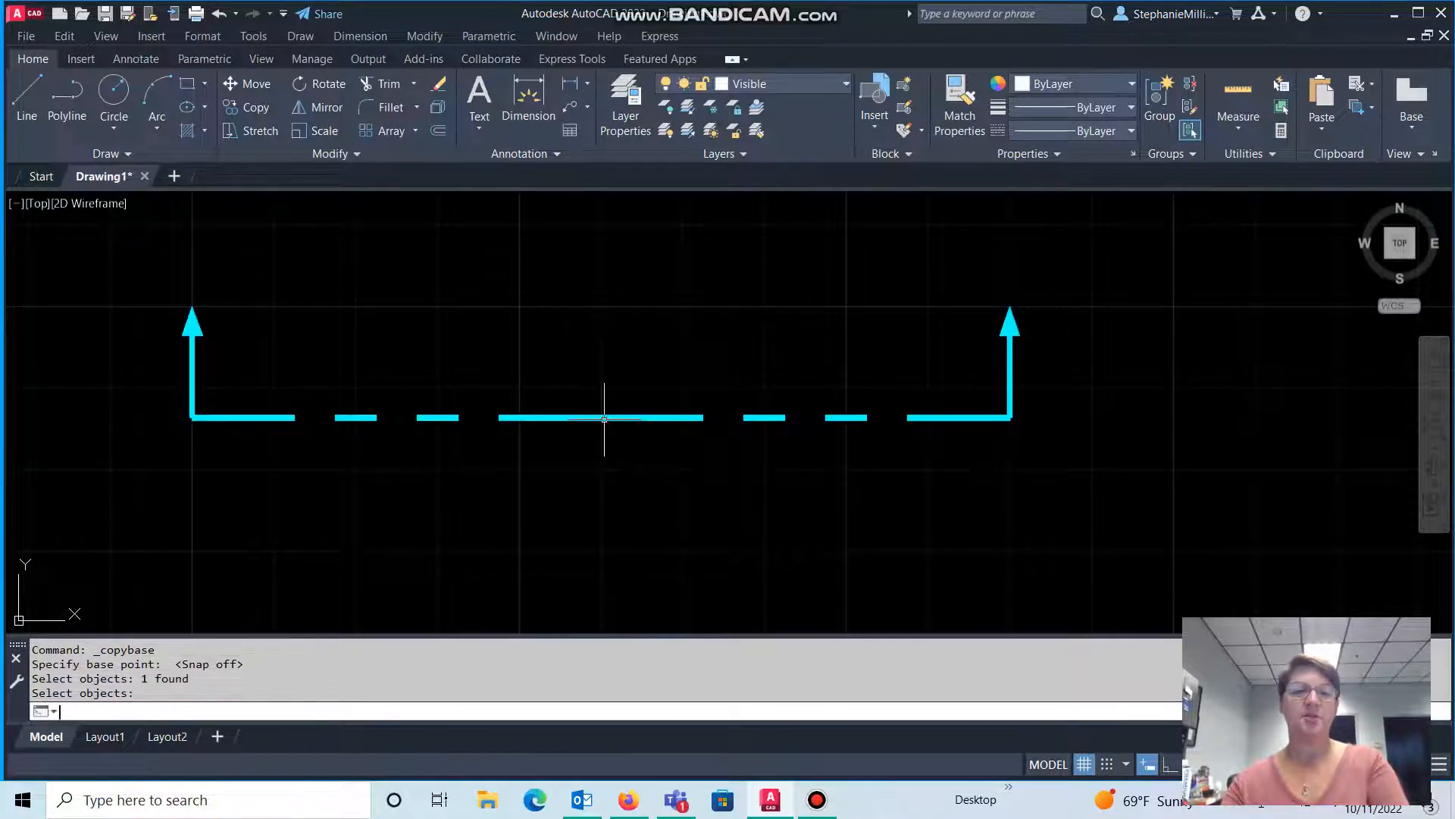
- Open the Exercise 8.4l Section drawing and try to paste the copied cutting plane line at the center of the circular view
{"action": "left_click", "coordinate": [41, 175]}
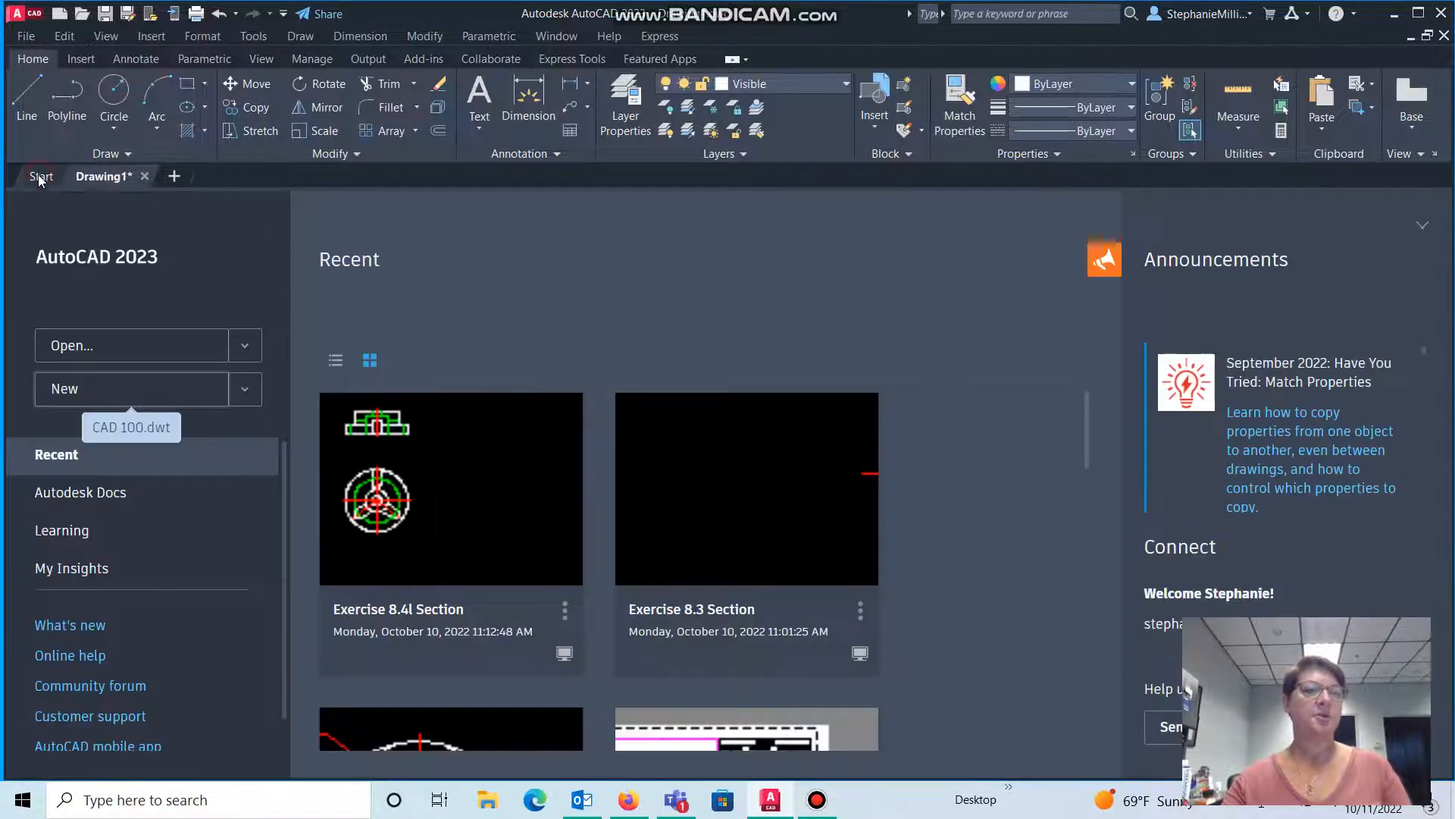
{"action": "left_click", "coordinate": [494, 446]}
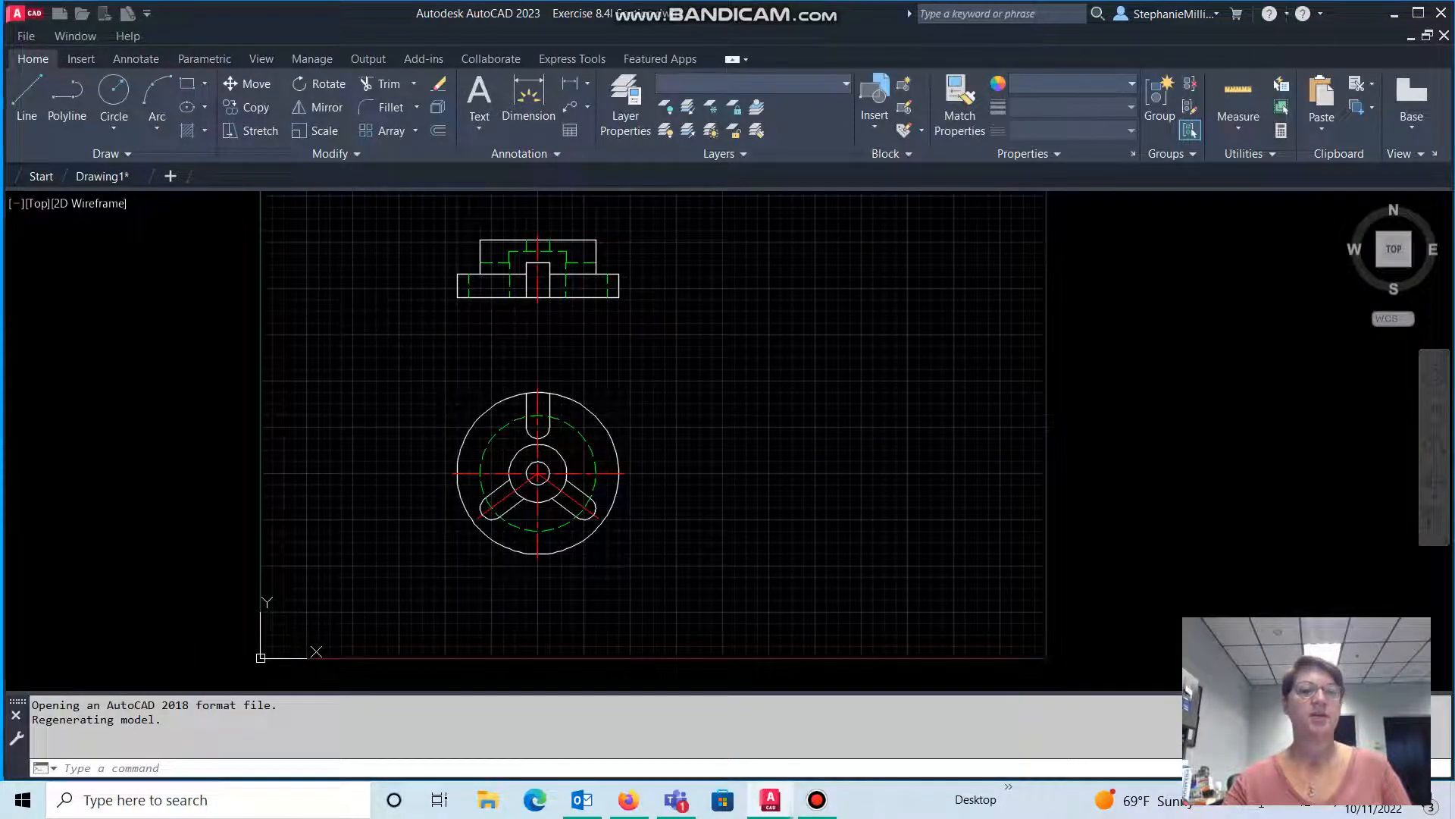
{"action": "key", "text": "ctrl+v"}
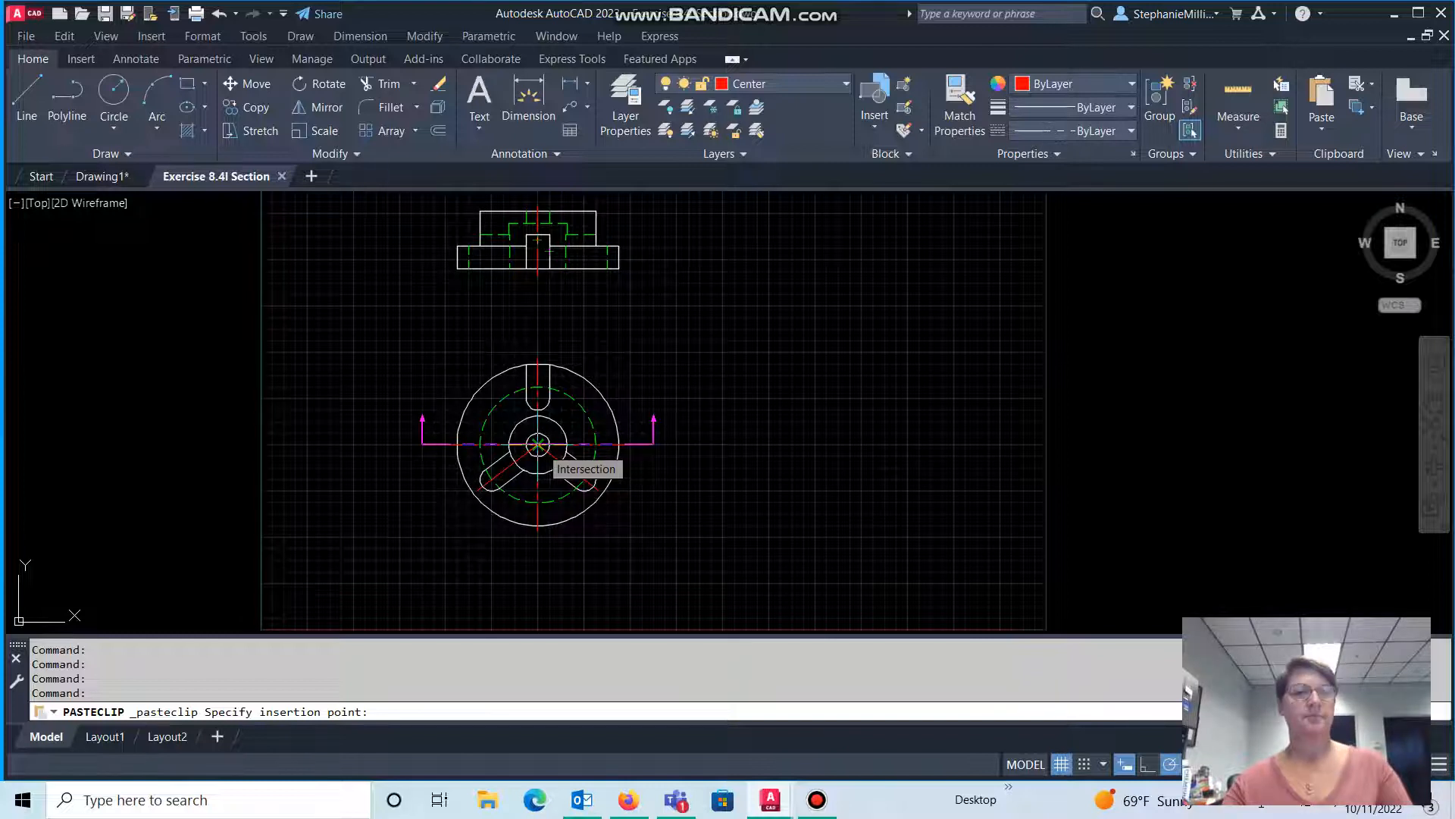
{"action": "key", "text": "Escape"}
- Create a new drawing from the acadiso template
{"action": "mouse_move", "coordinate": [111, 180]}
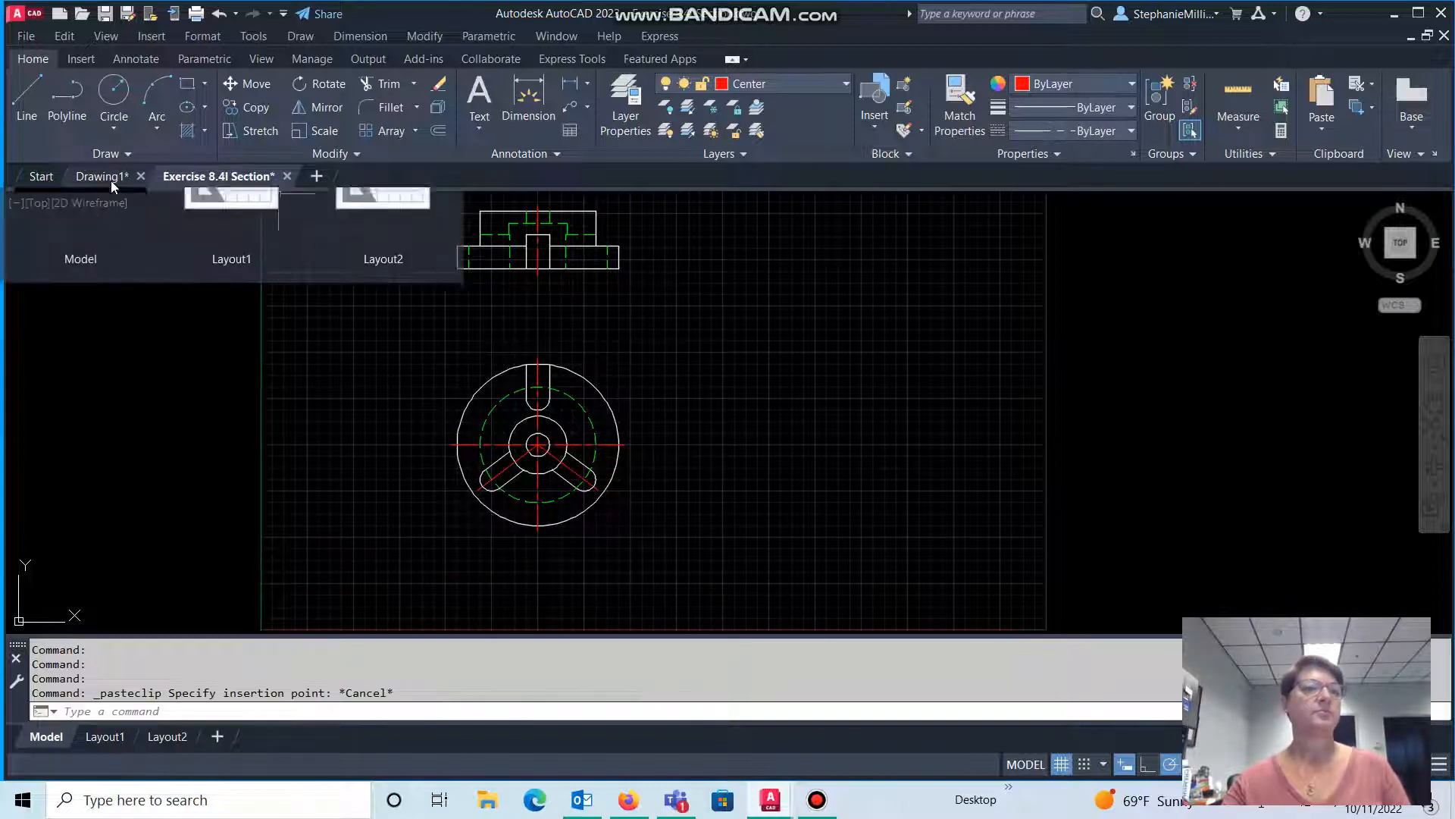
{"action": "left_click", "coordinate": [38, 177]}
{"action": "left_click", "coordinate": [245, 391]}
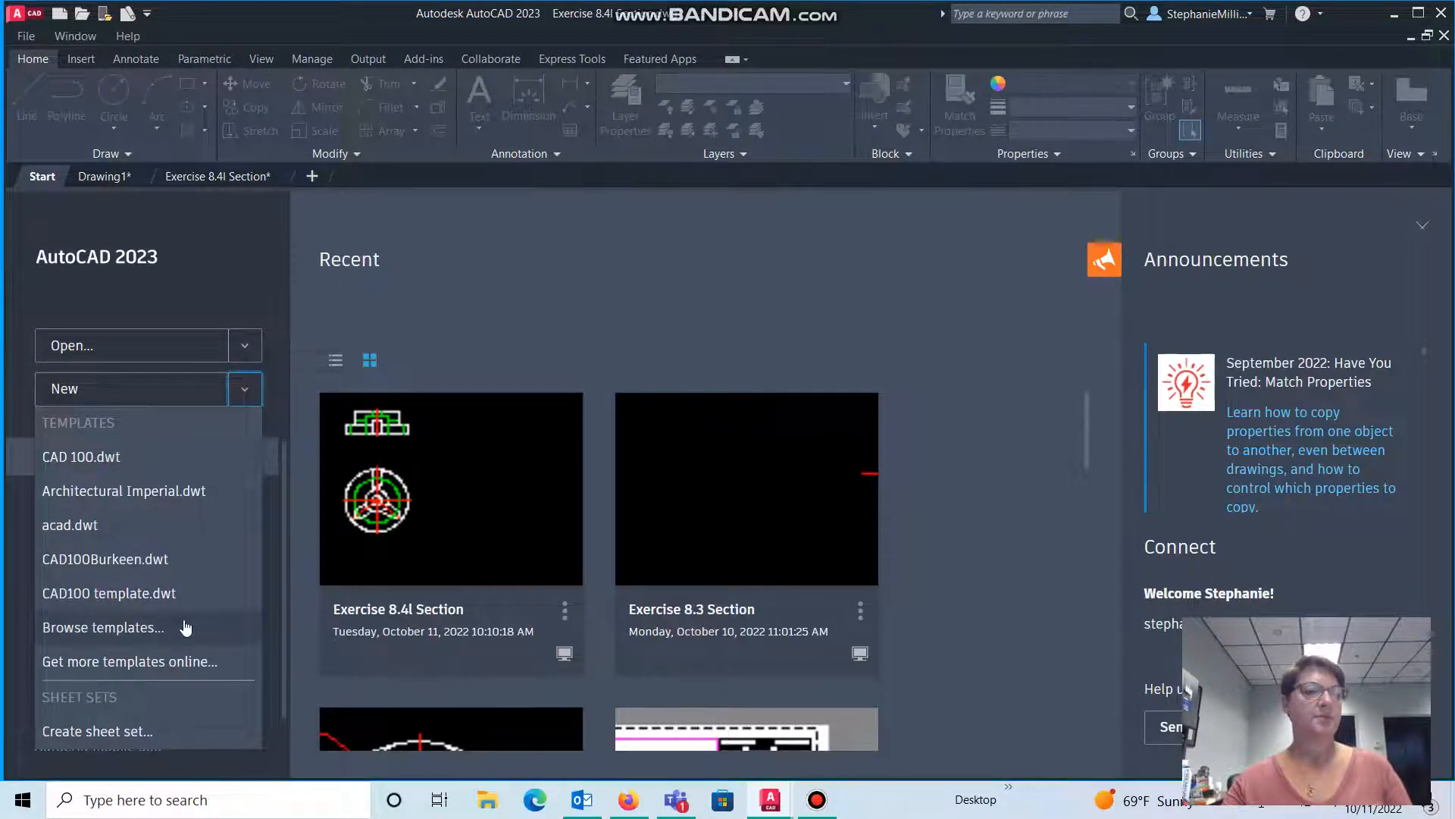
{"action": "left_click", "coordinate": [155, 627]}
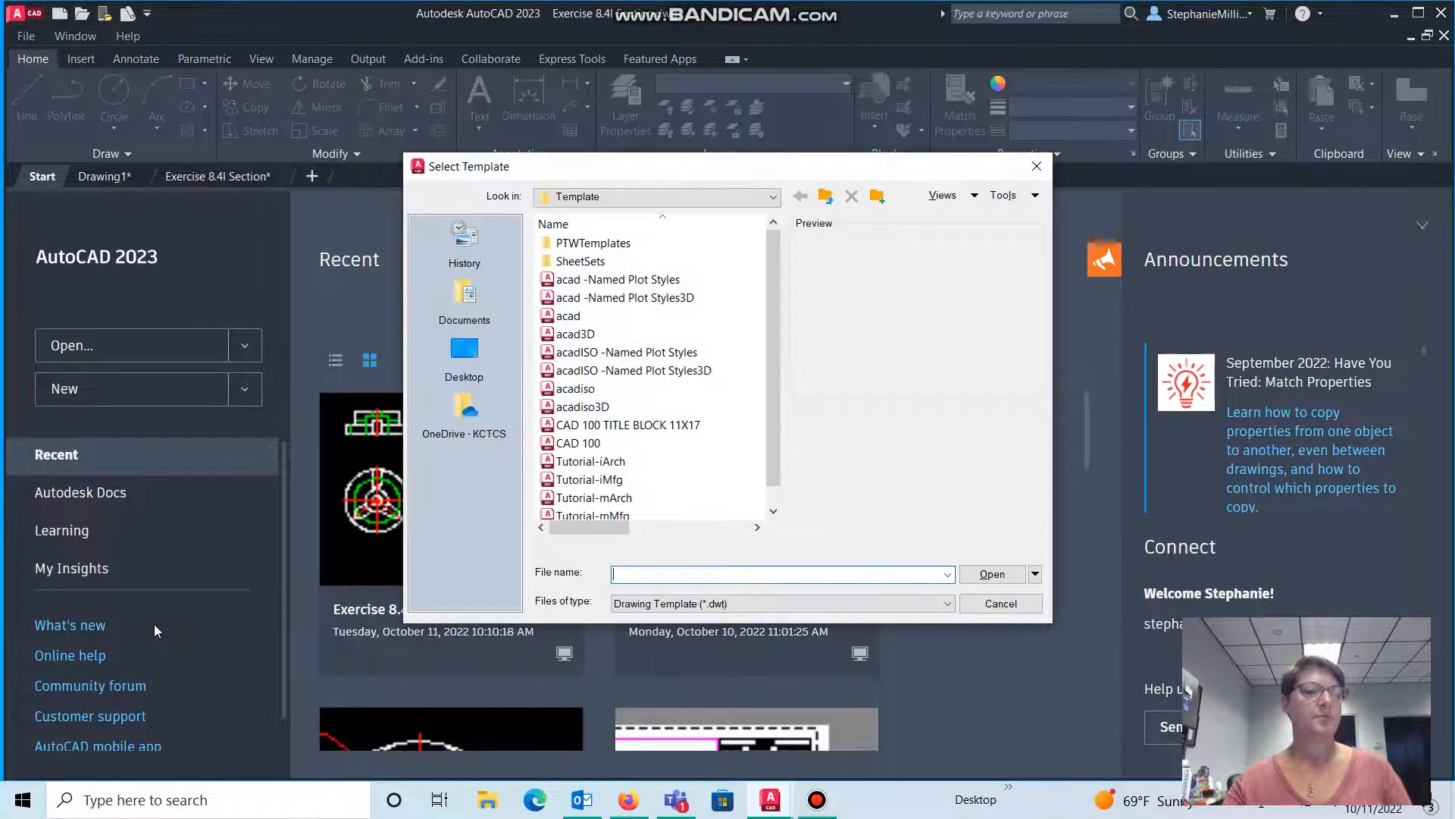
{"action": "left_click", "coordinate": [596, 389]}
{"action": "left_click", "coordinate": [1011, 573]}
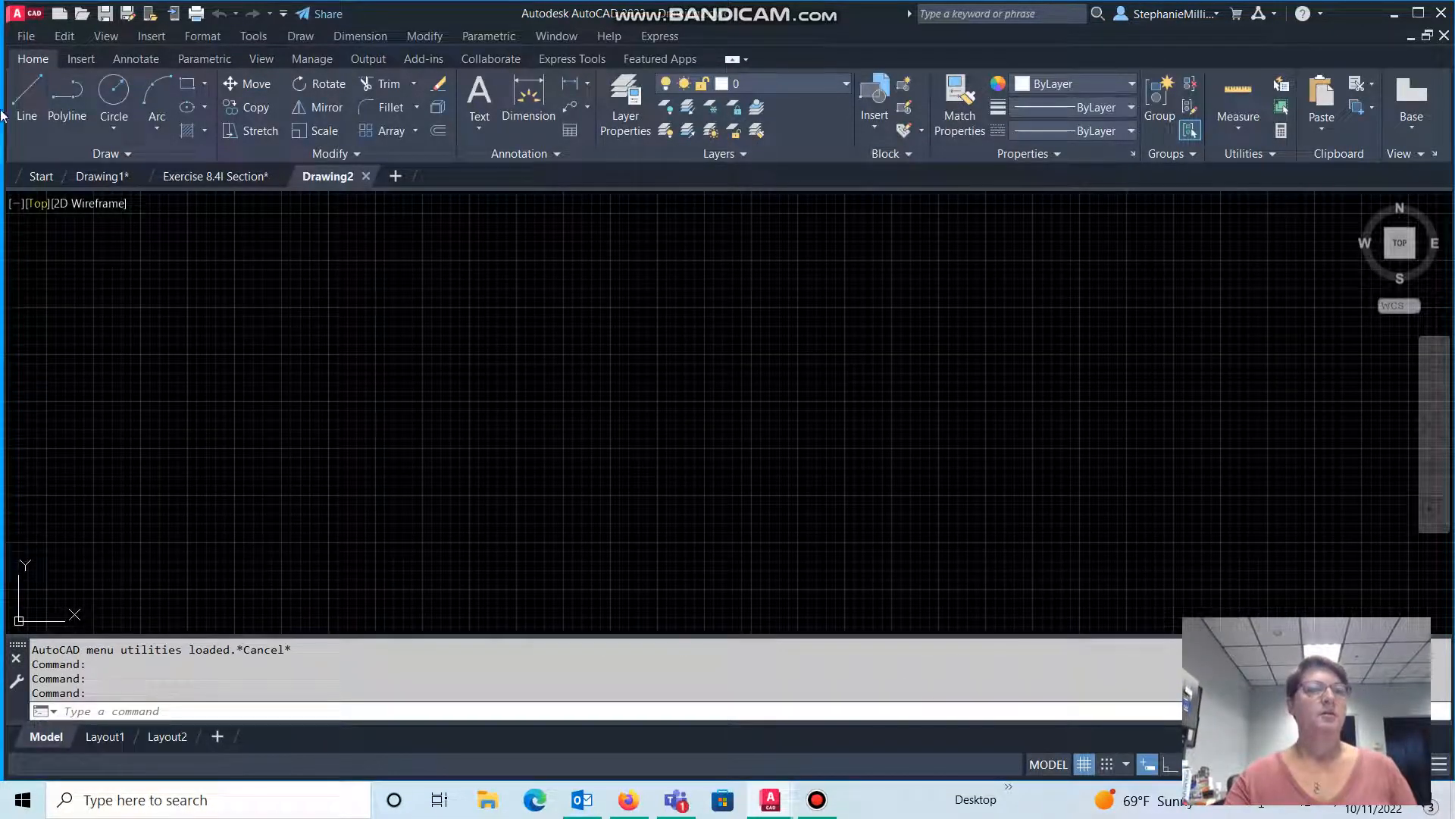
- Start a polyline with an arrowhead segment 4 units straight down, using a starting width of 0 and an ending width of 3
{"action": "left_click", "coordinate": [87, 112]}
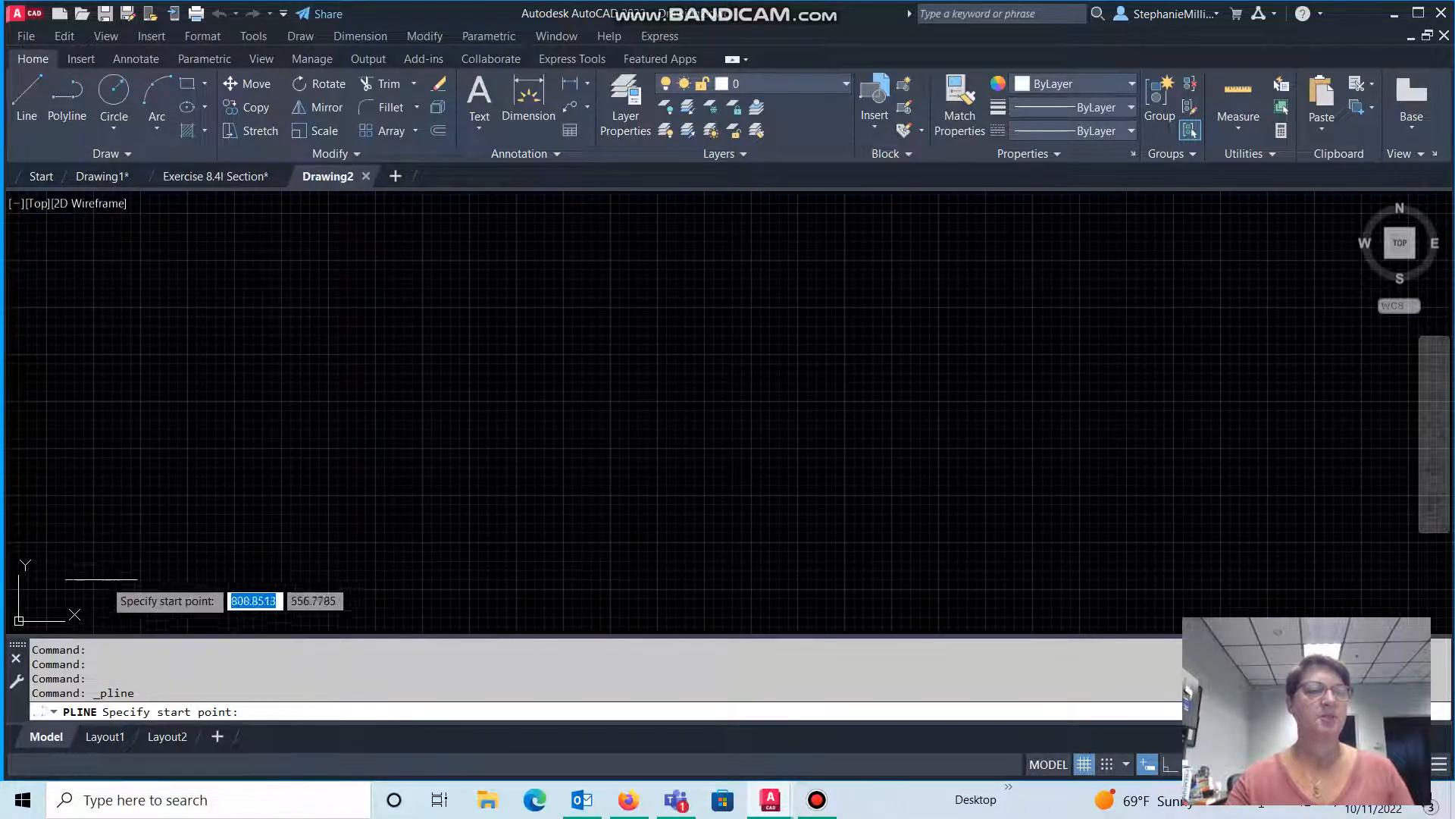
{"action": "scroll", "coordinate": [206, 530], "scroll_direction": "down", "scroll_amount": 1}
{"action": "scroll", "coordinate": [294, 472], "scroll_direction": "up", "scroll_amount": 3}
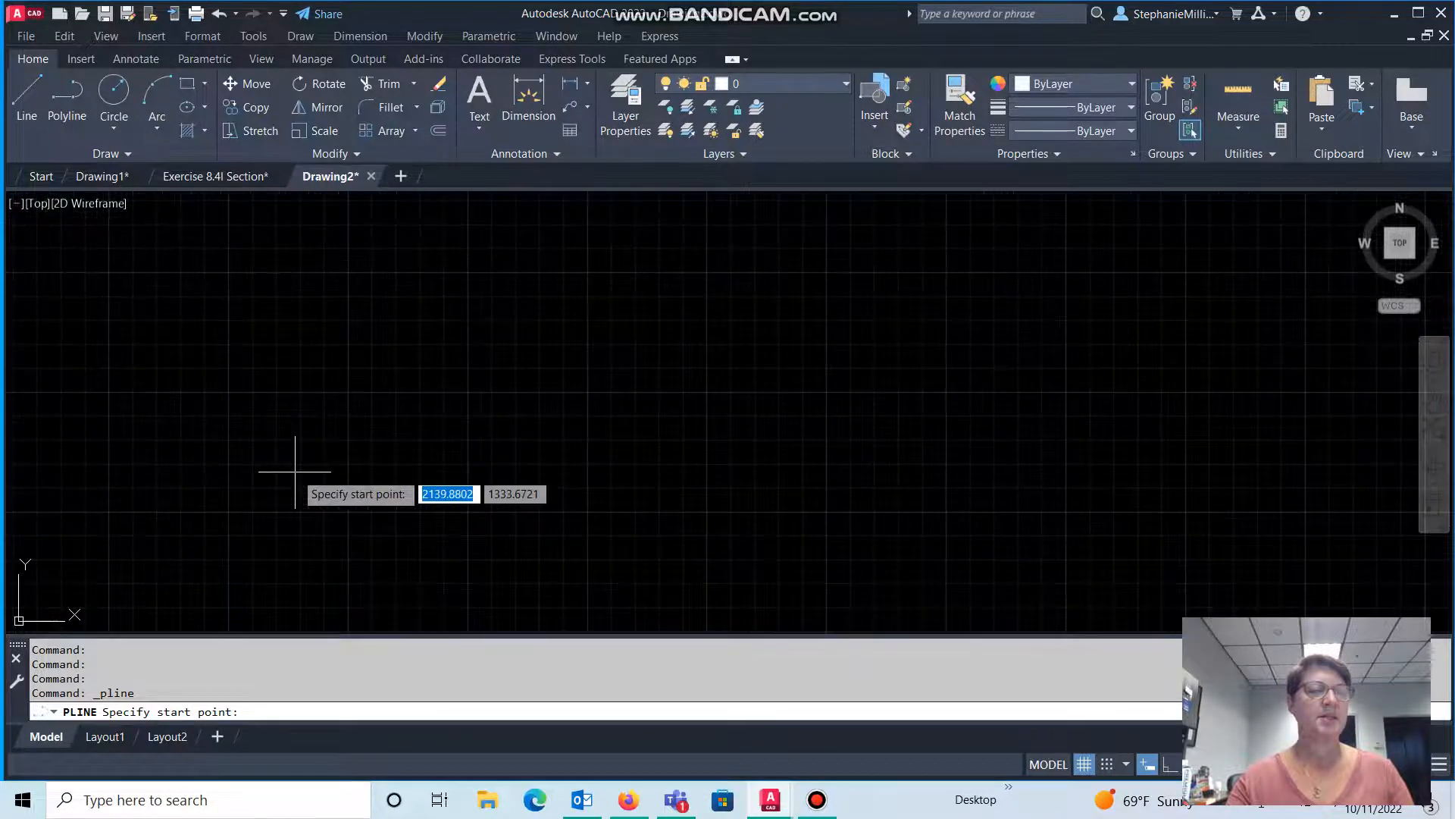
{"action": "scroll", "coordinate": [295, 471], "scroll_direction": "up", "scroll_amount": 2}
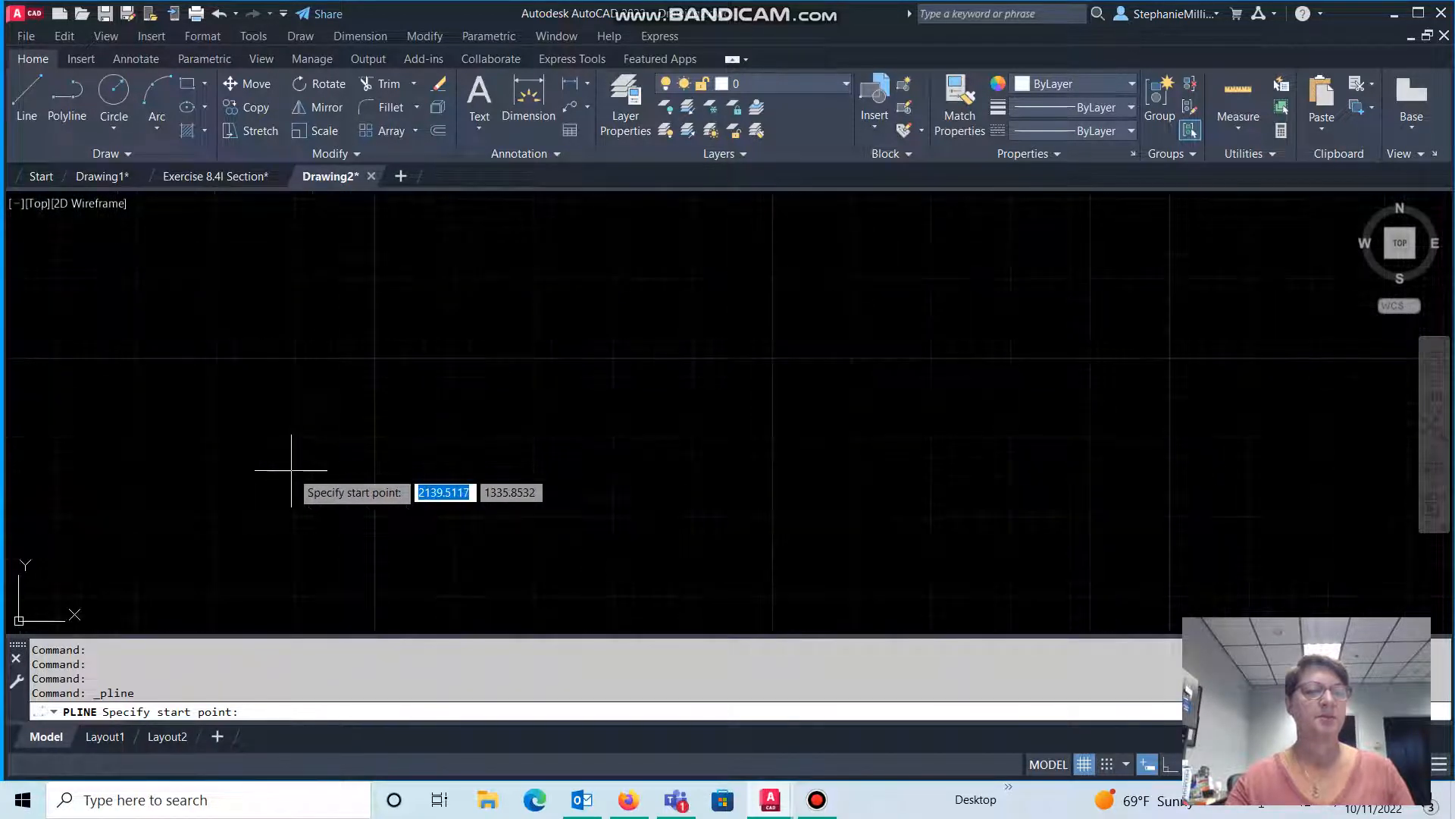
{"action": "left_click", "coordinate": [374, 356]}
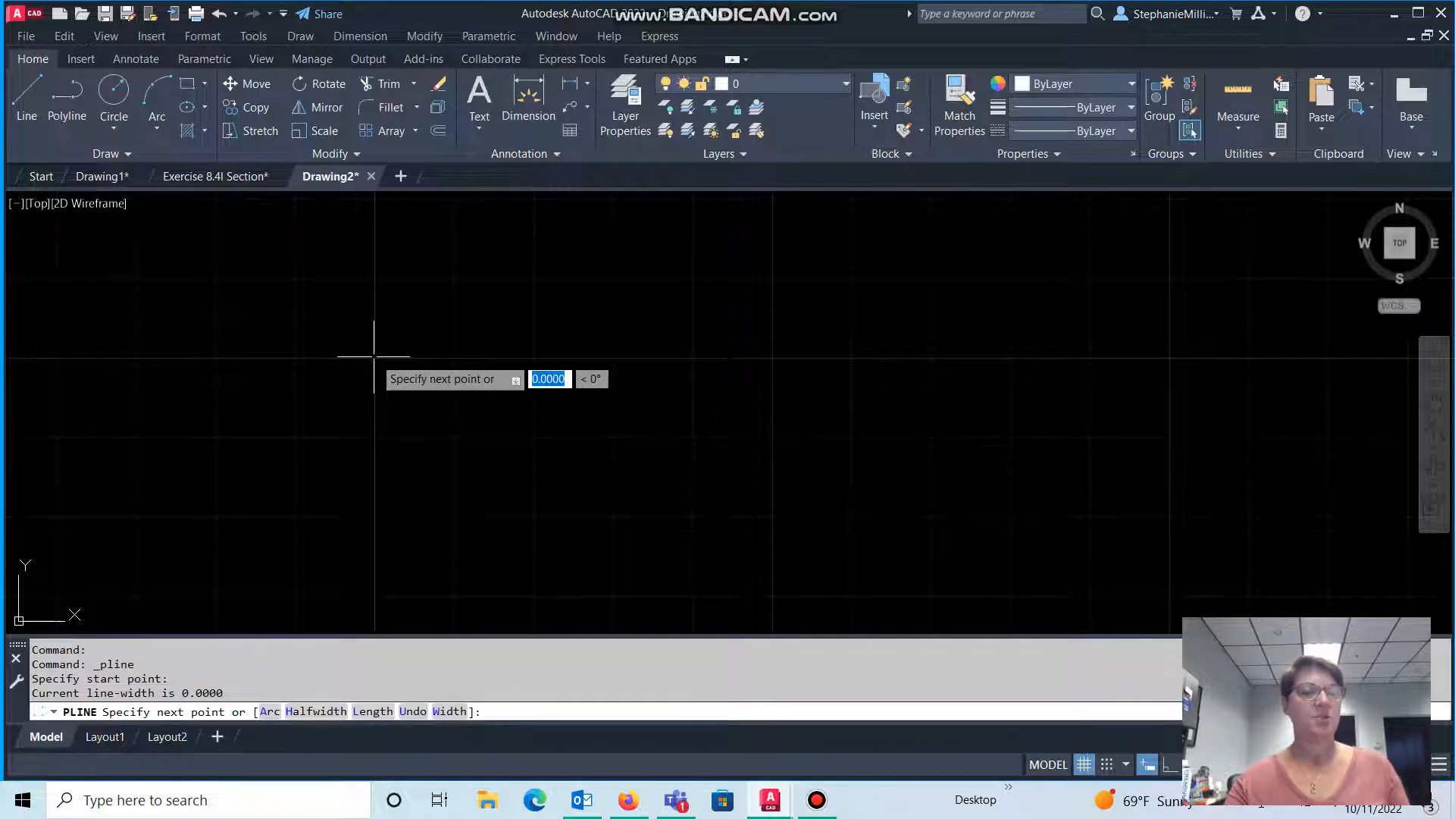
{"action": "type", "text": "W"}
{"action": "key", "text": "Return"}
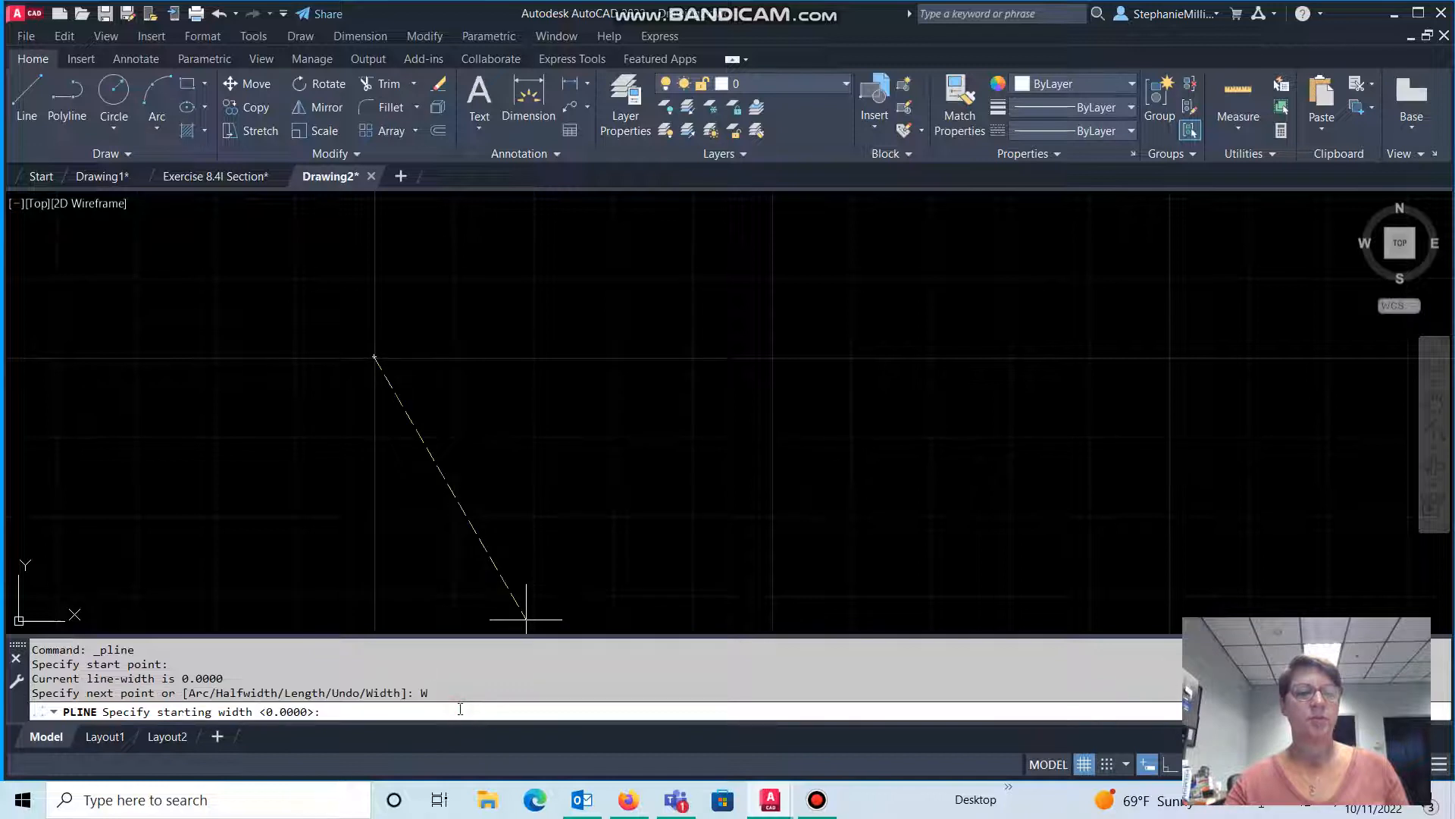
{"action": "type", "text": "0"}
{"action": "key", "text": "Return"}
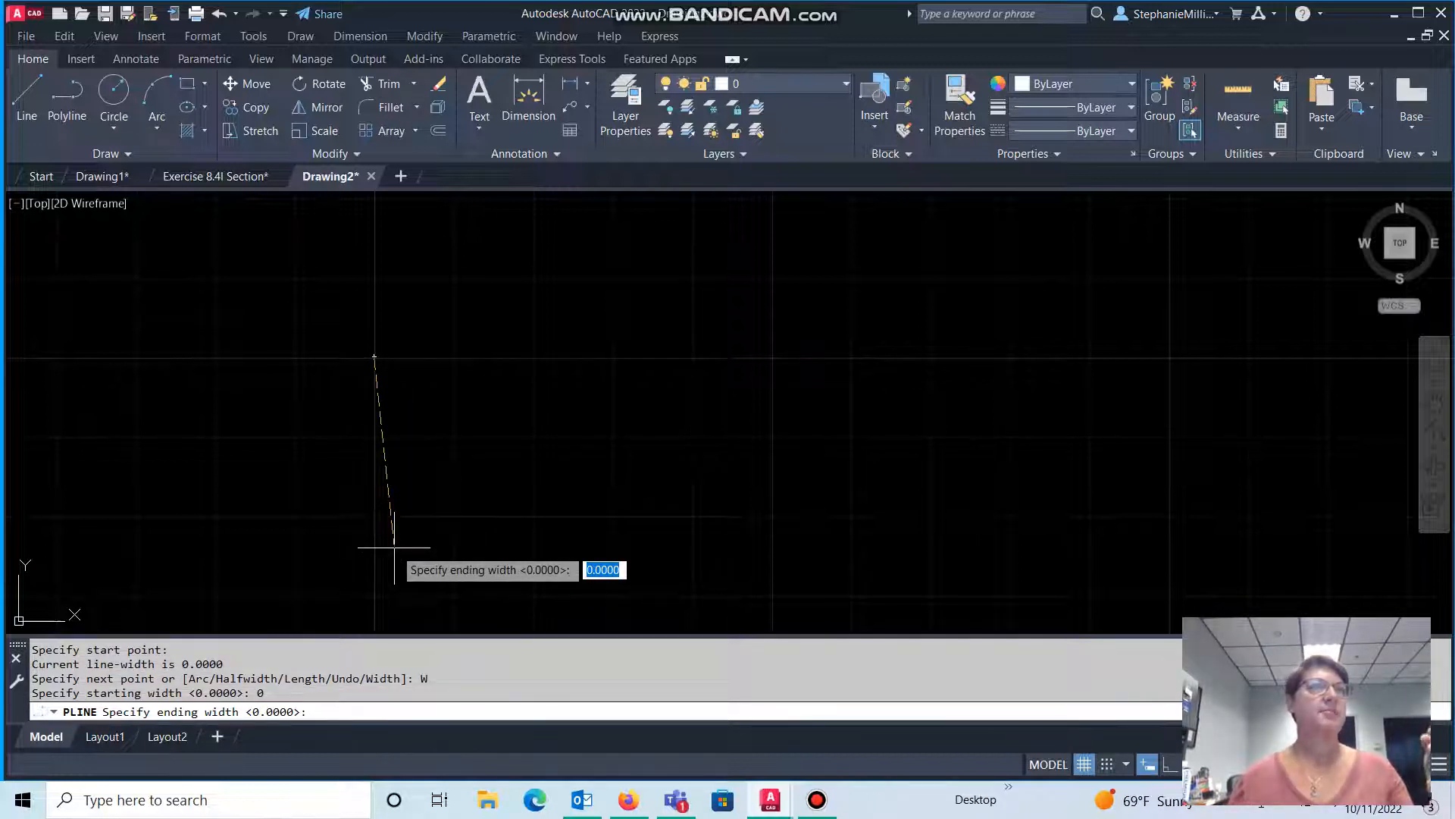
{"action": "type", "text": "3"}
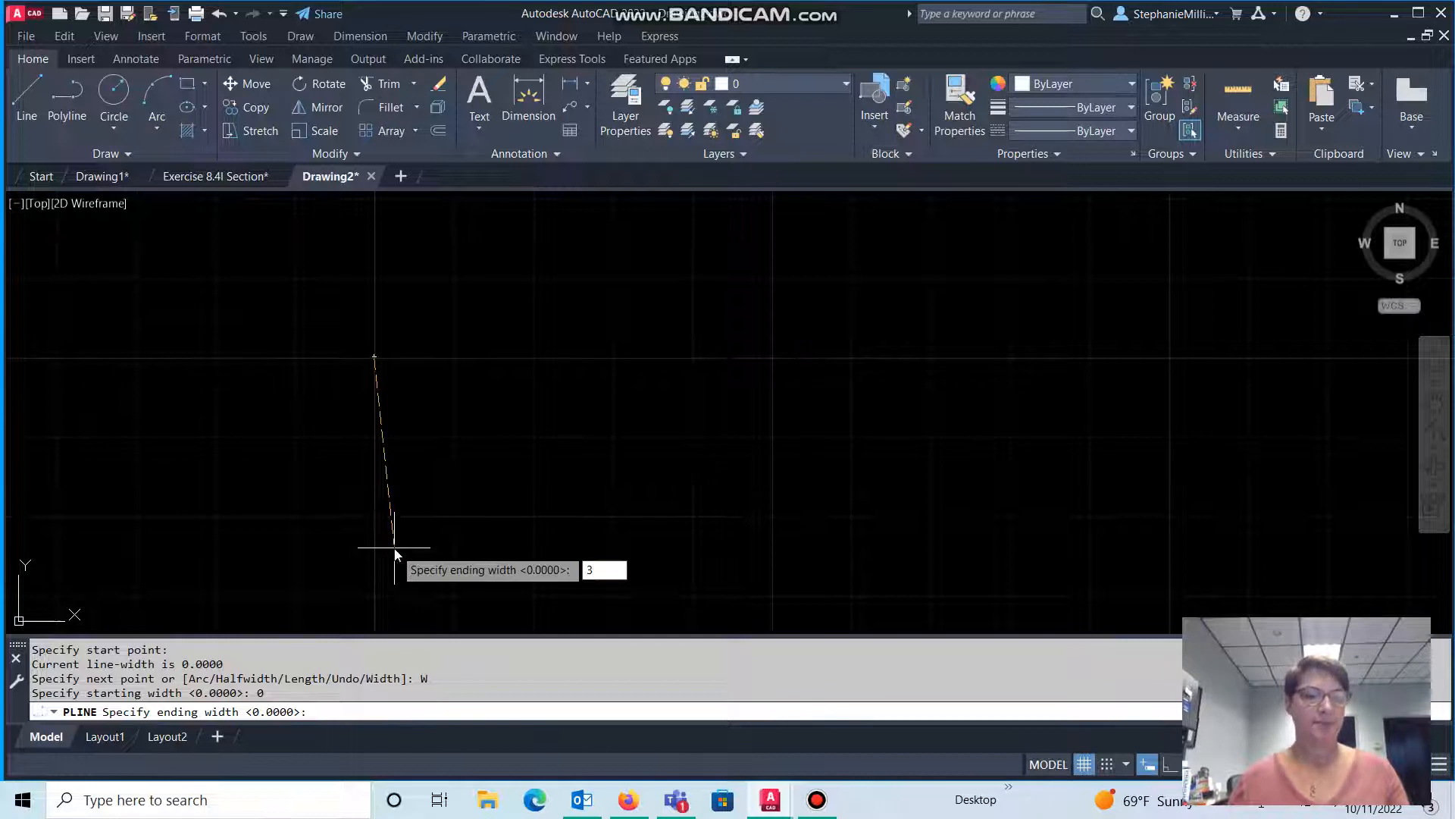
{"action": "key", "text": "Return"}
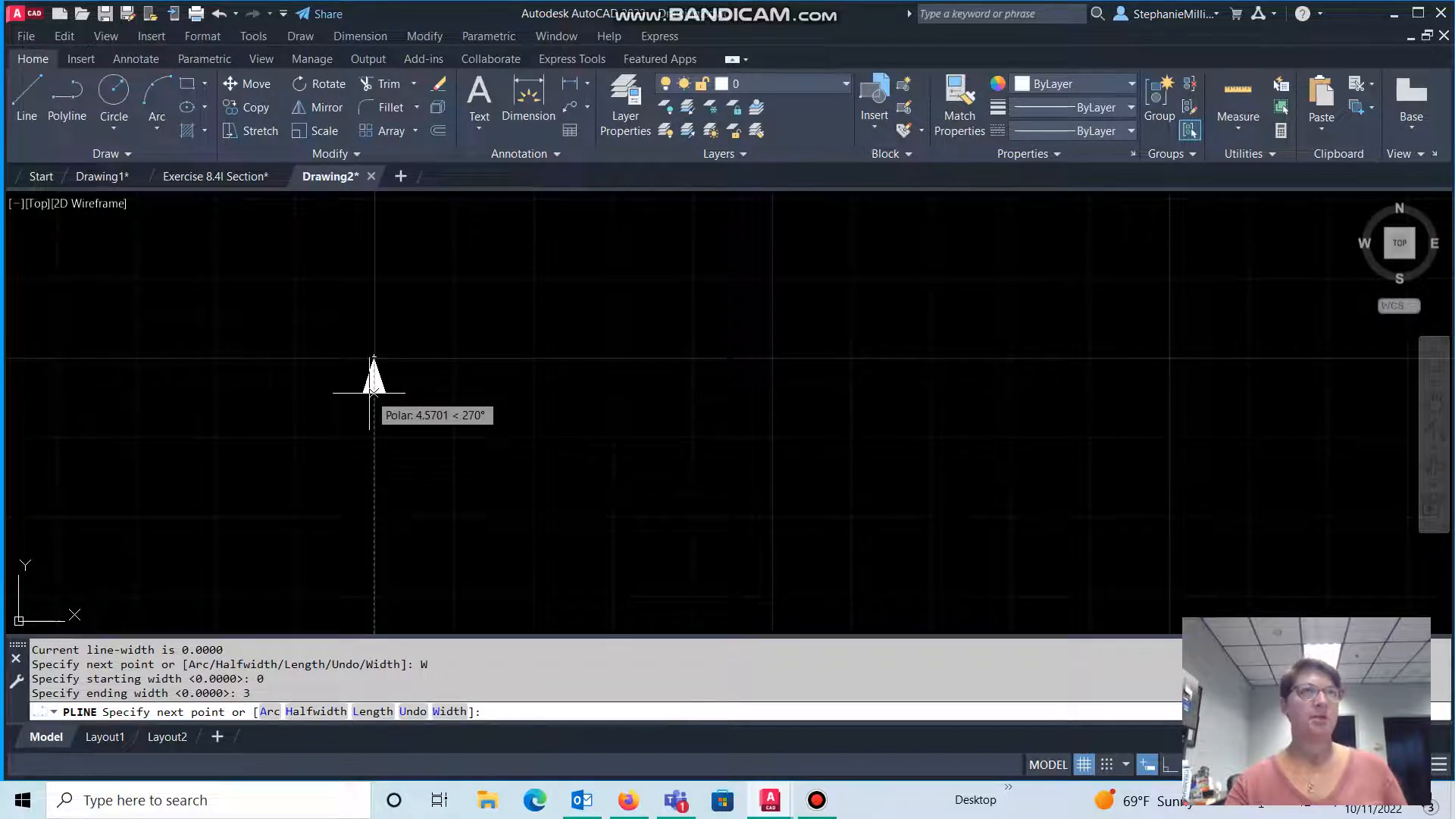
{"action": "type", "text": "4"}
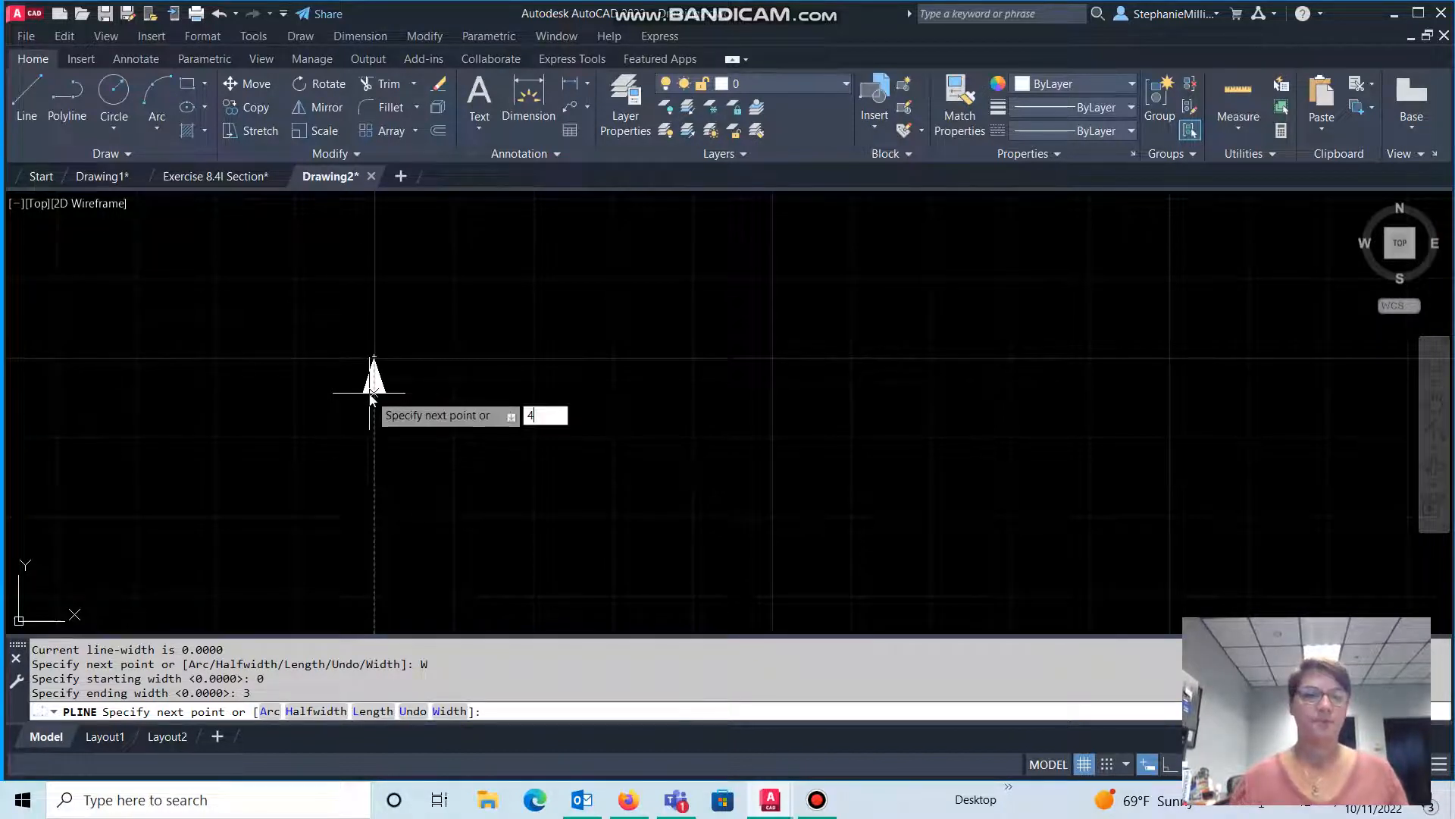
{"action": "key", "text": "Return"}
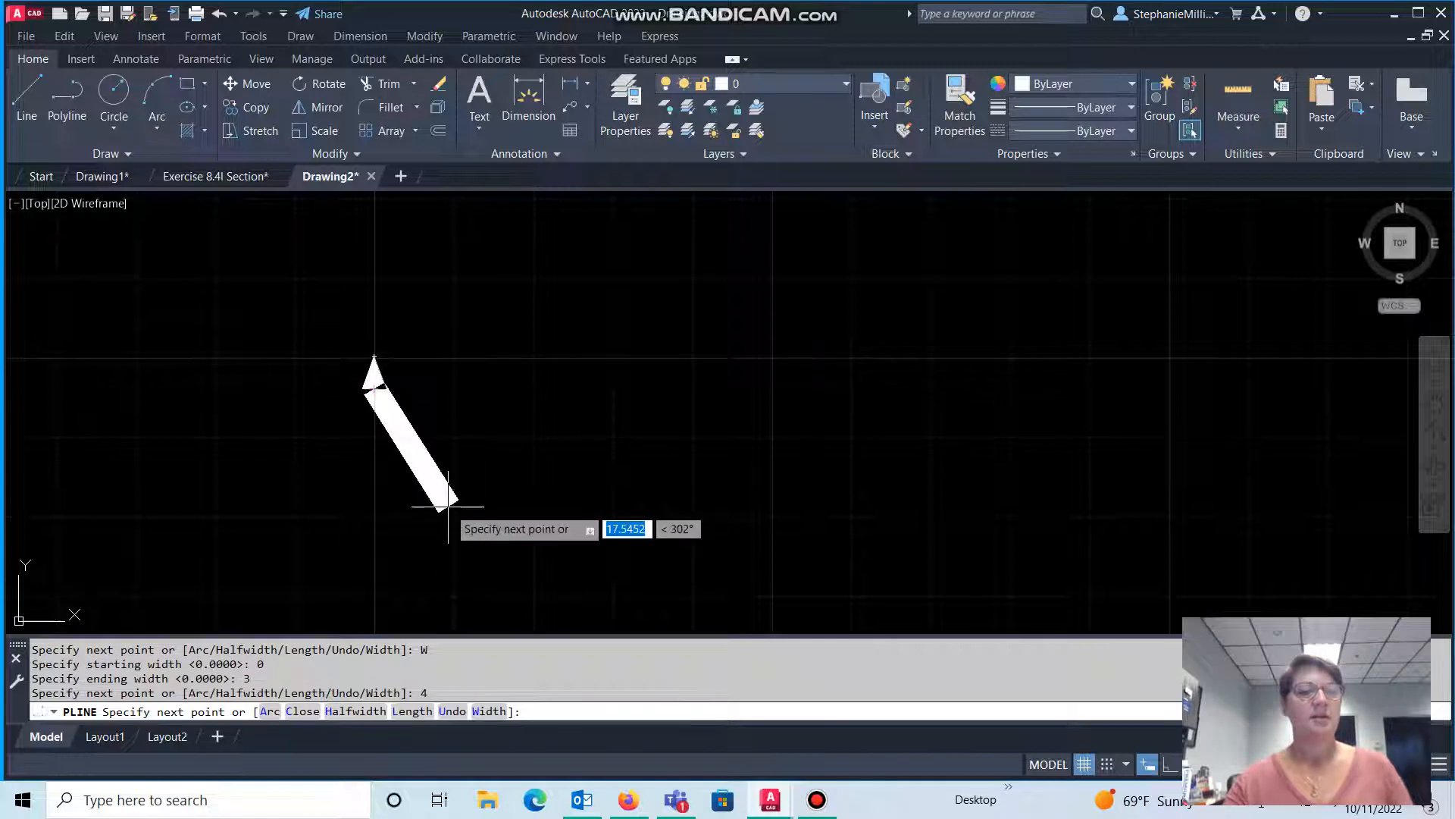
- Set the polyline's starting and ending widths to 0.5 and continue it straight down below the arrowhead
{"action": "left_click", "coordinate": [487, 710]}
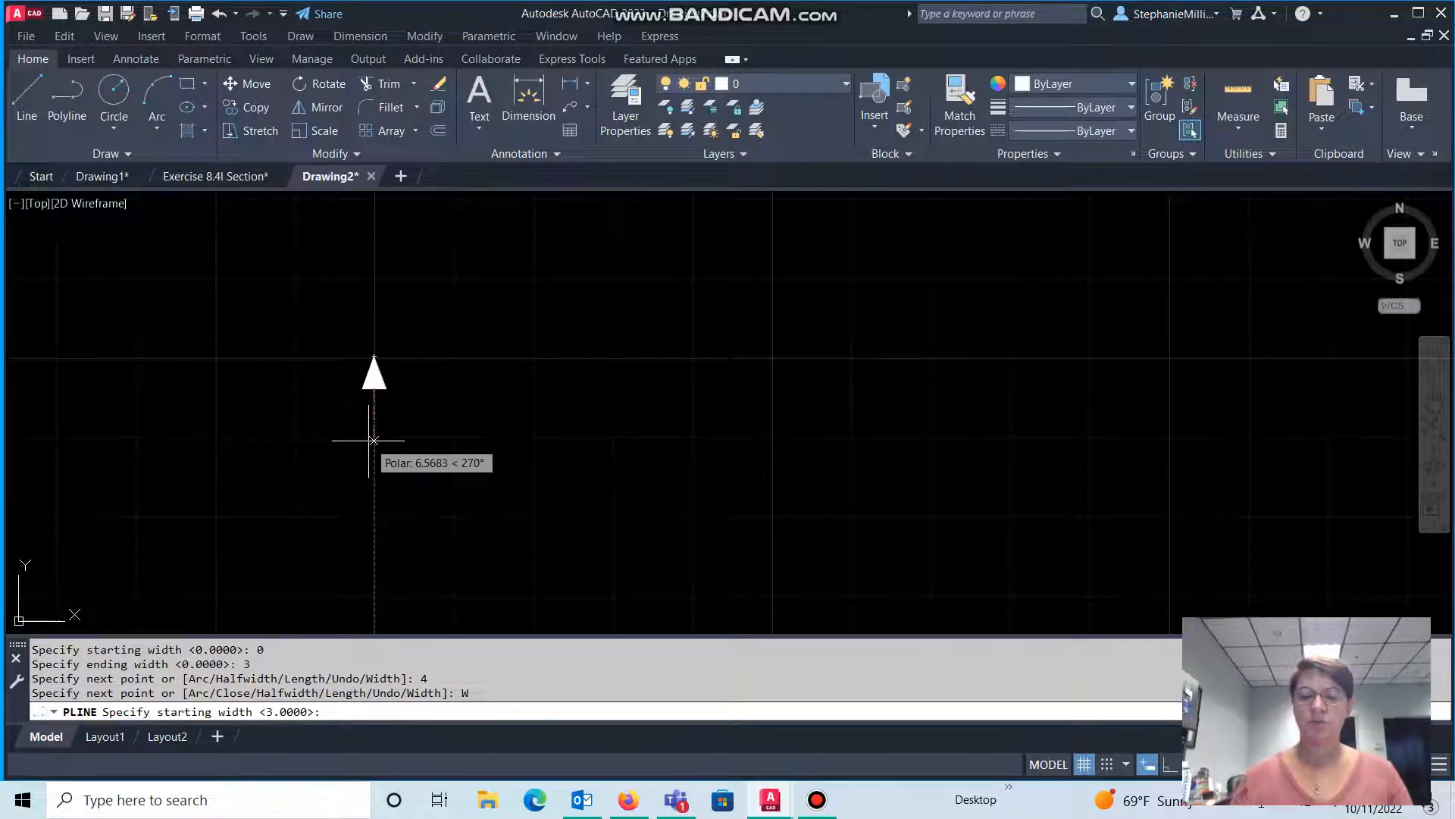
{"action": "type", "text": ".5"}
{"action": "key", "text": "Return"}
{"action": "type", "text": ".5"}
{"action": "key", "text": "Return"}
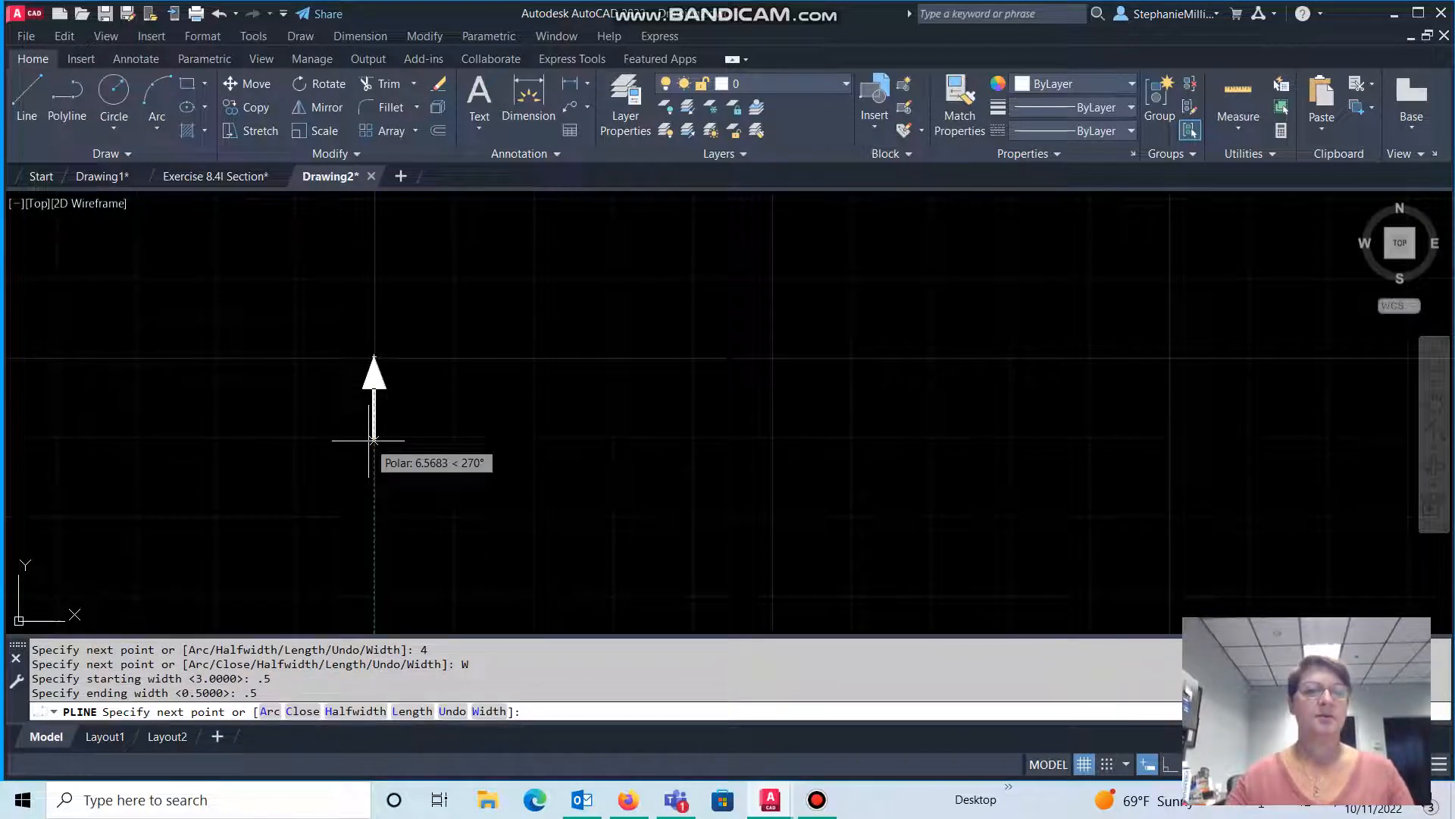
{"action": "left_click", "coordinate": [373, 491]}
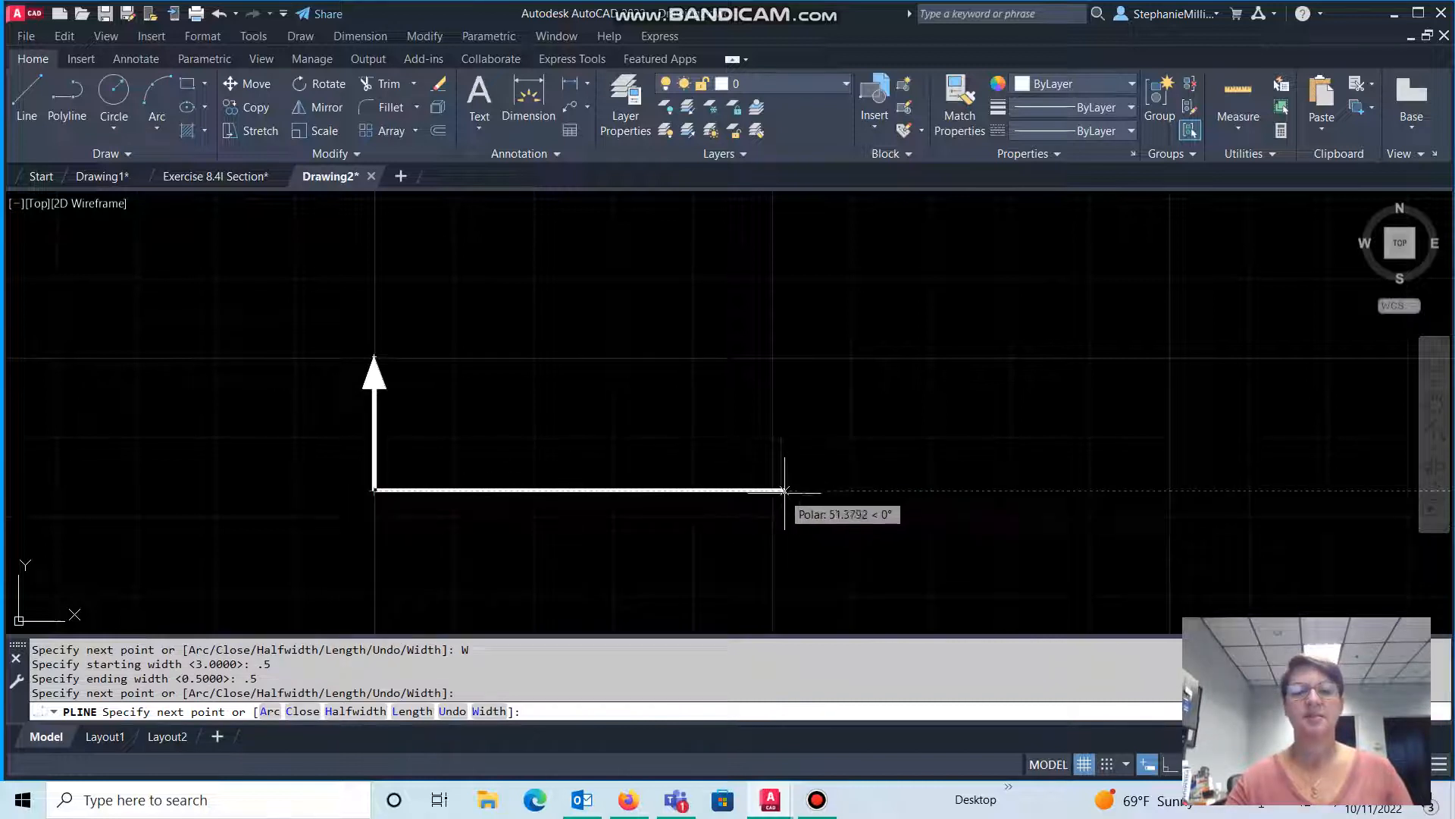
- Continue the polyline 50 units horizontally to the right, then straight up to align with the base of the first arrowhead
{"action": "type", "text": "50"}
{"action": "key", "text": "Return"}
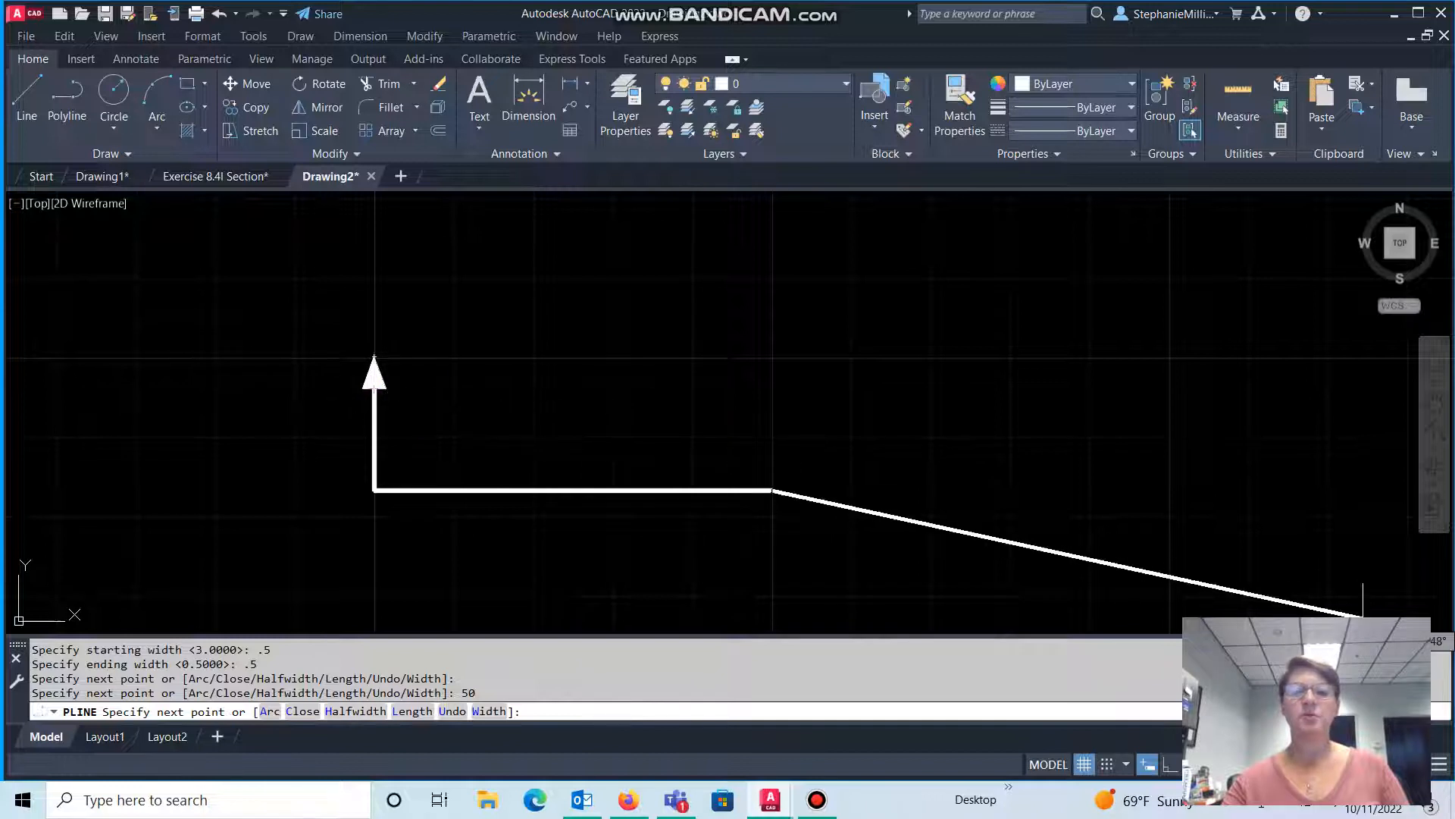
{"action": "key", "text": "Caps_Lock"}
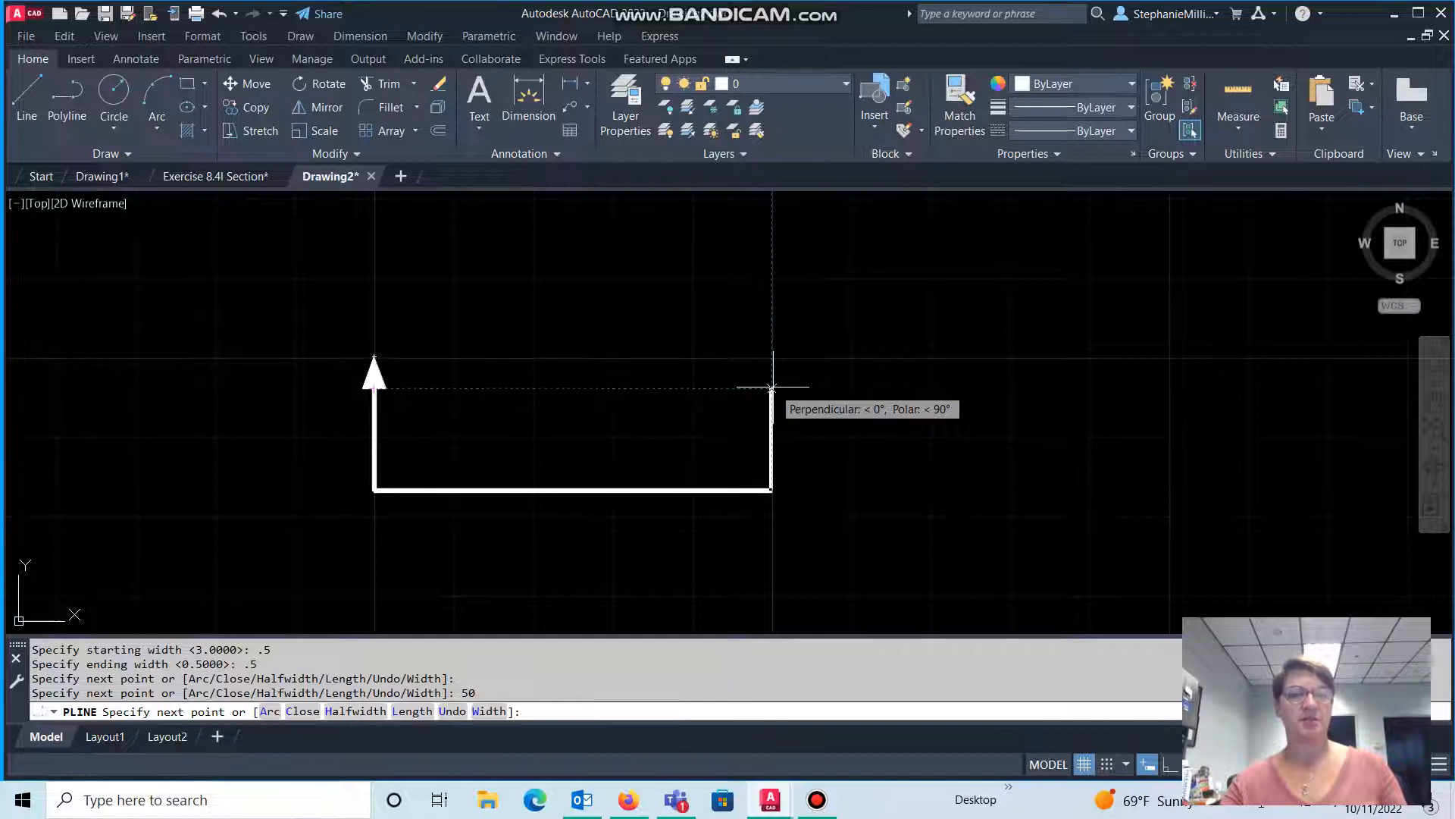
{"action": "left_click", "coordinate": [771, 388]}
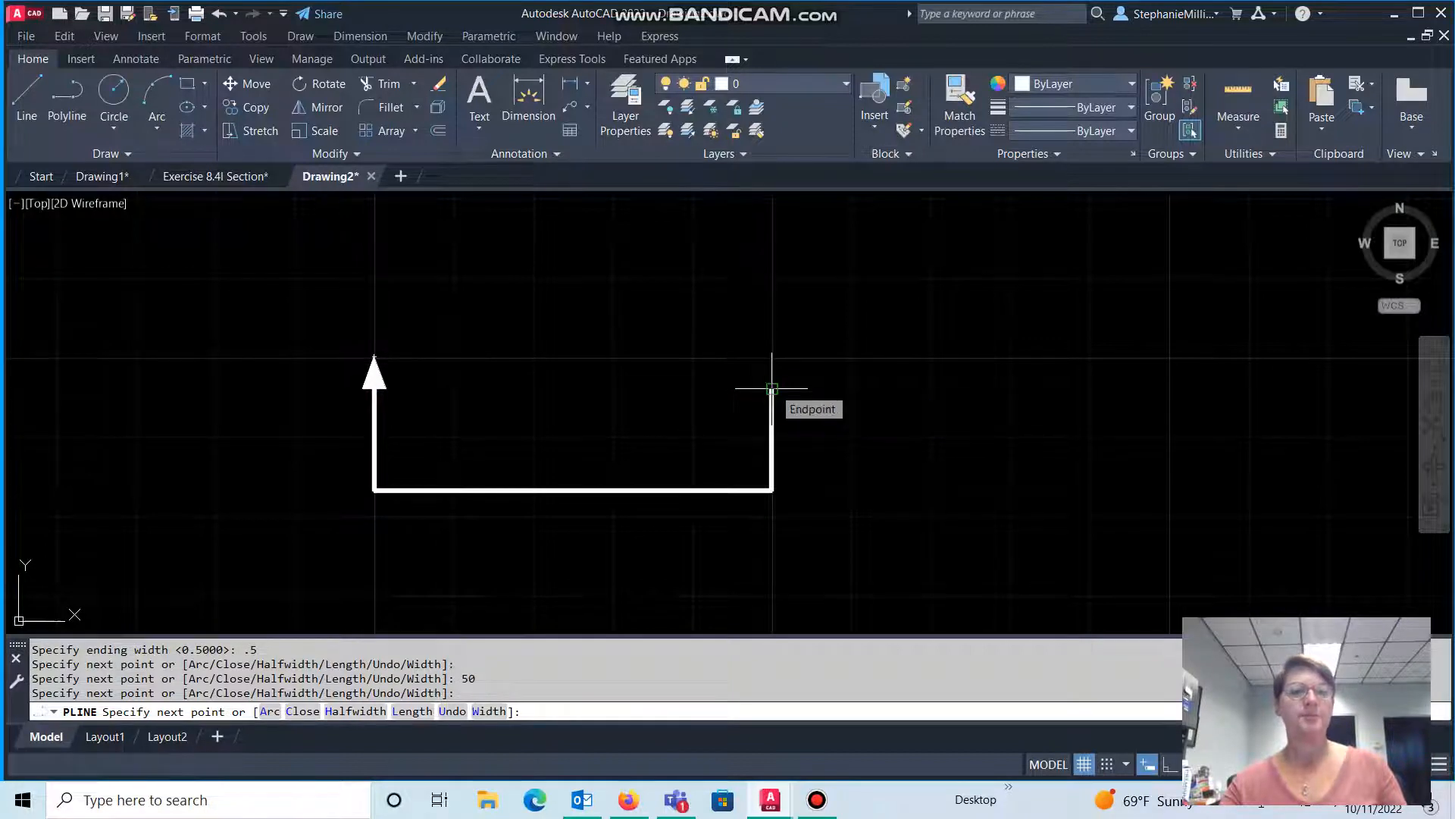
- Finish the polyline with an arrowhead segment 4 units straight up, using a starting width of 3 and an ending width of 0
{"action": "left_click", "coordinate": [489, 711]}
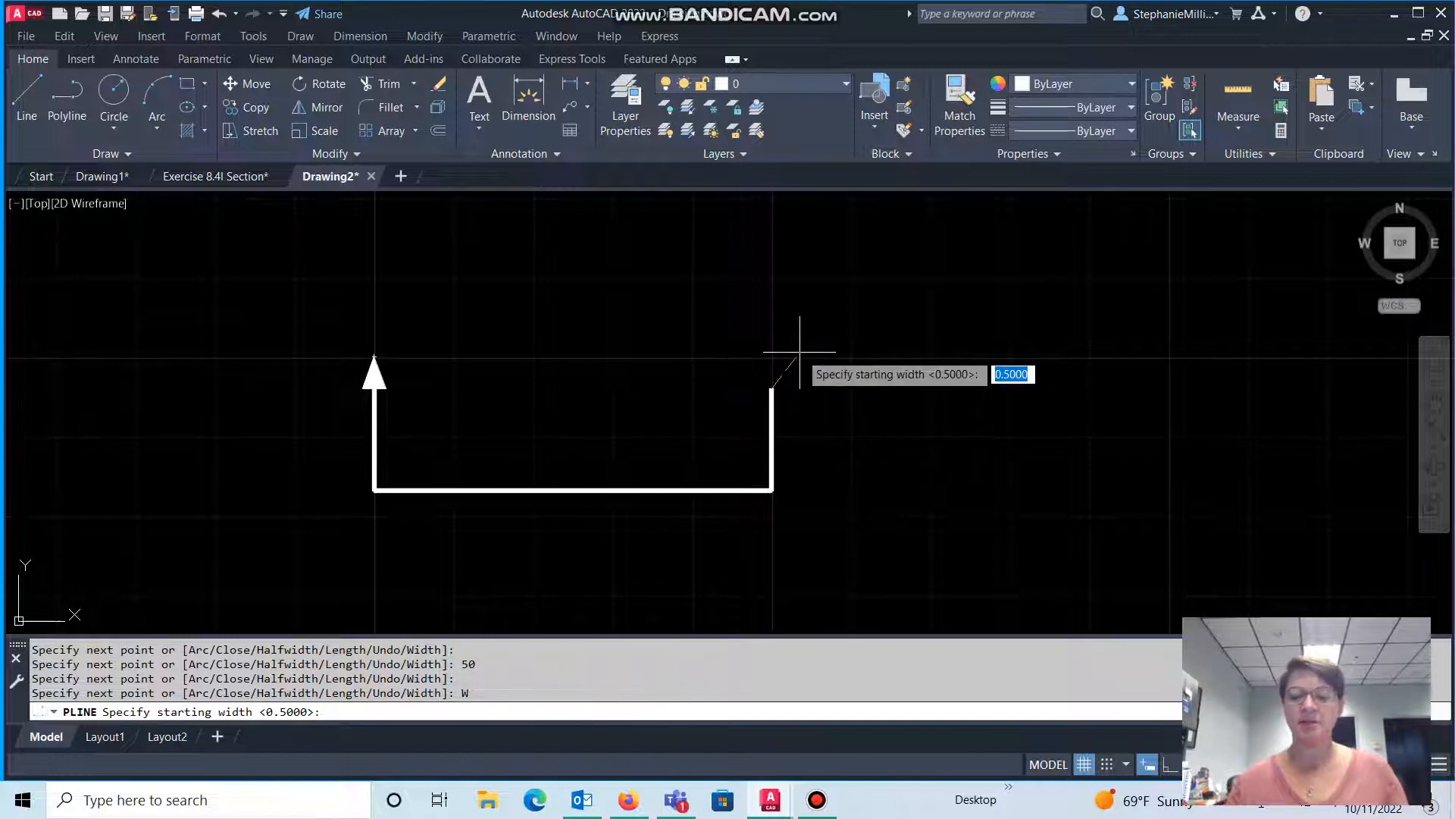
{"action": "type", "text": "3"}
{"action": "key", "text": "Return"}
{"action": "type", "text": "0"}
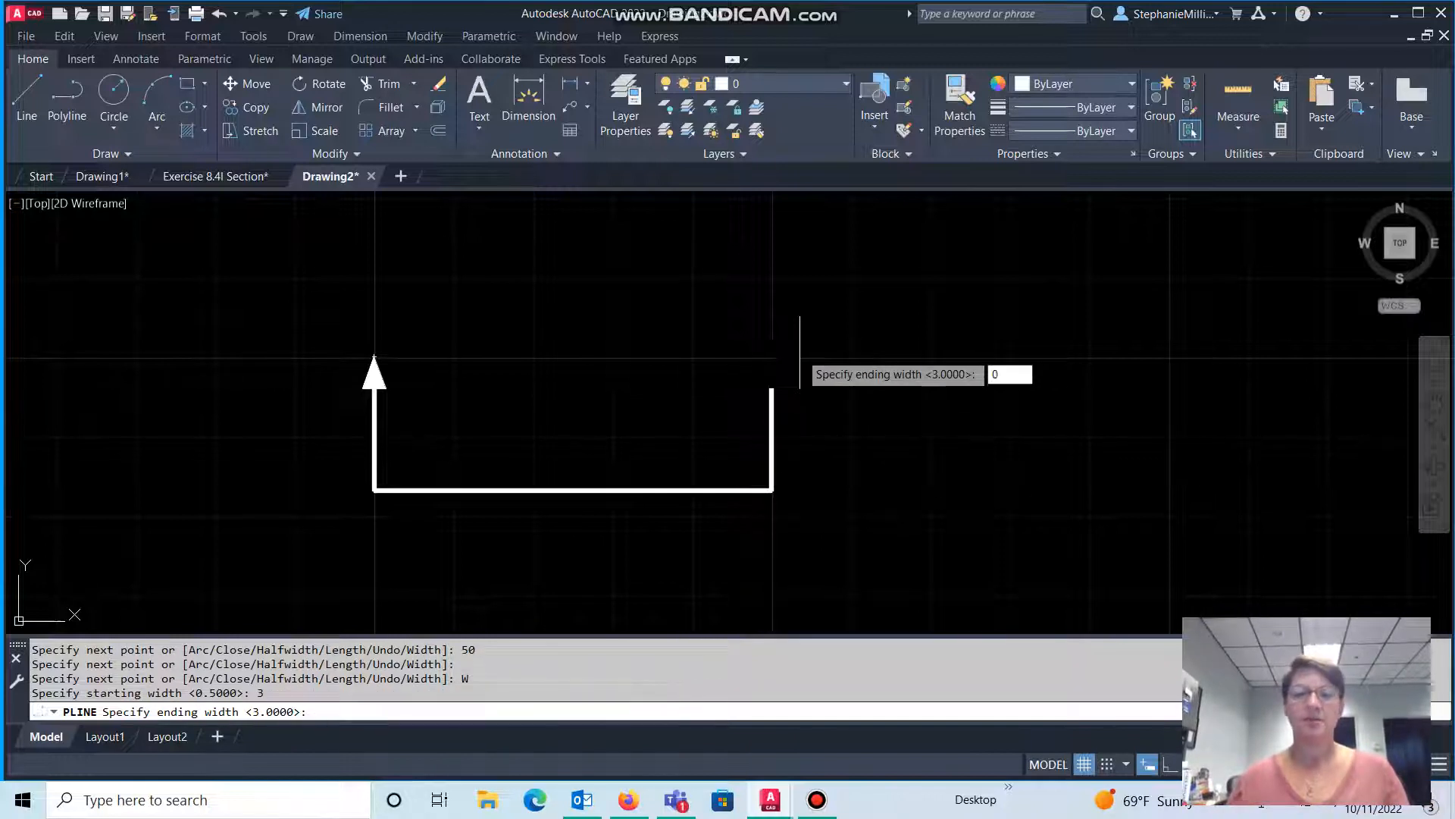
{"action": "key", "text": "Return"}
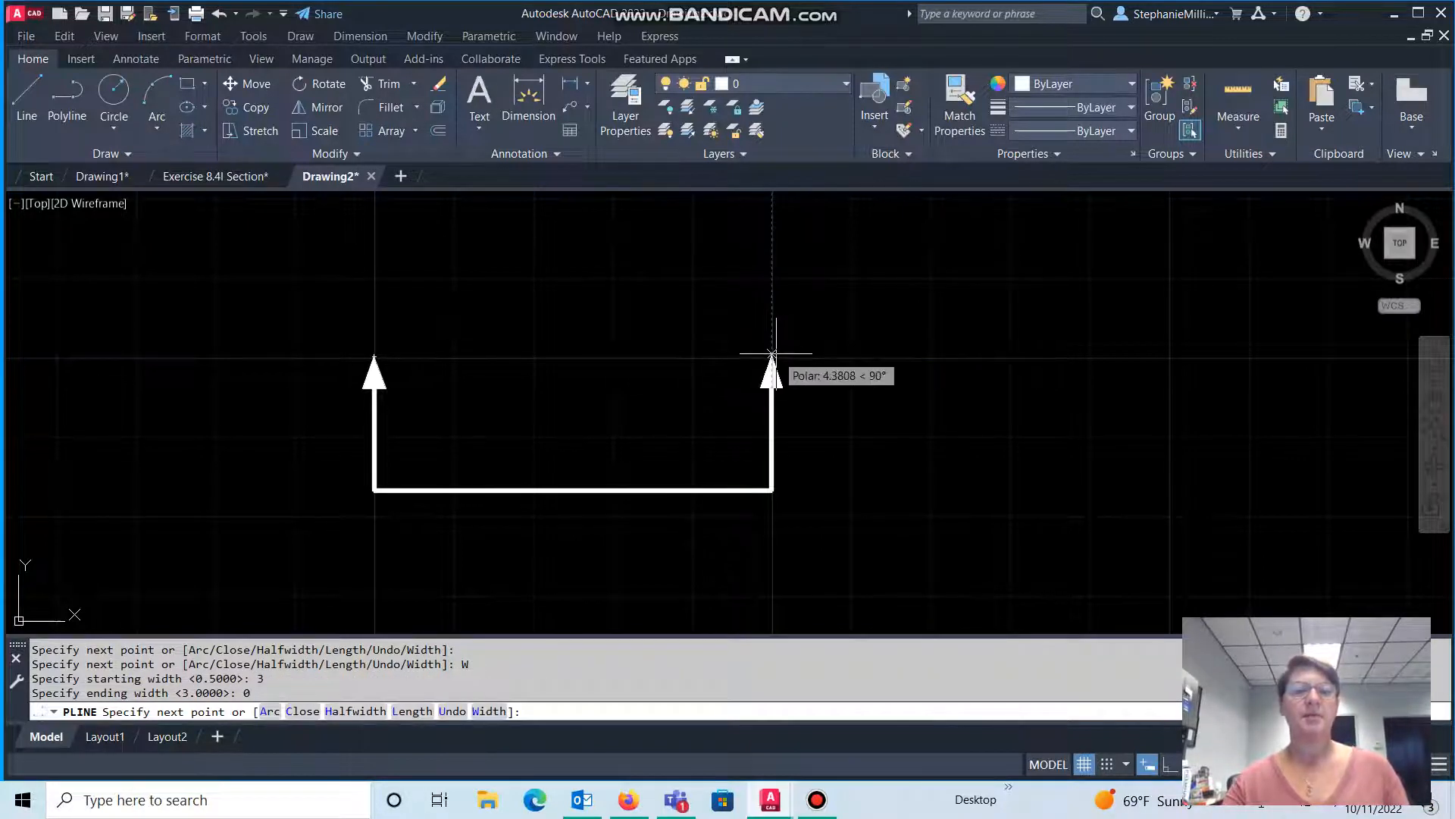
{"action": "type", "text": "4"}
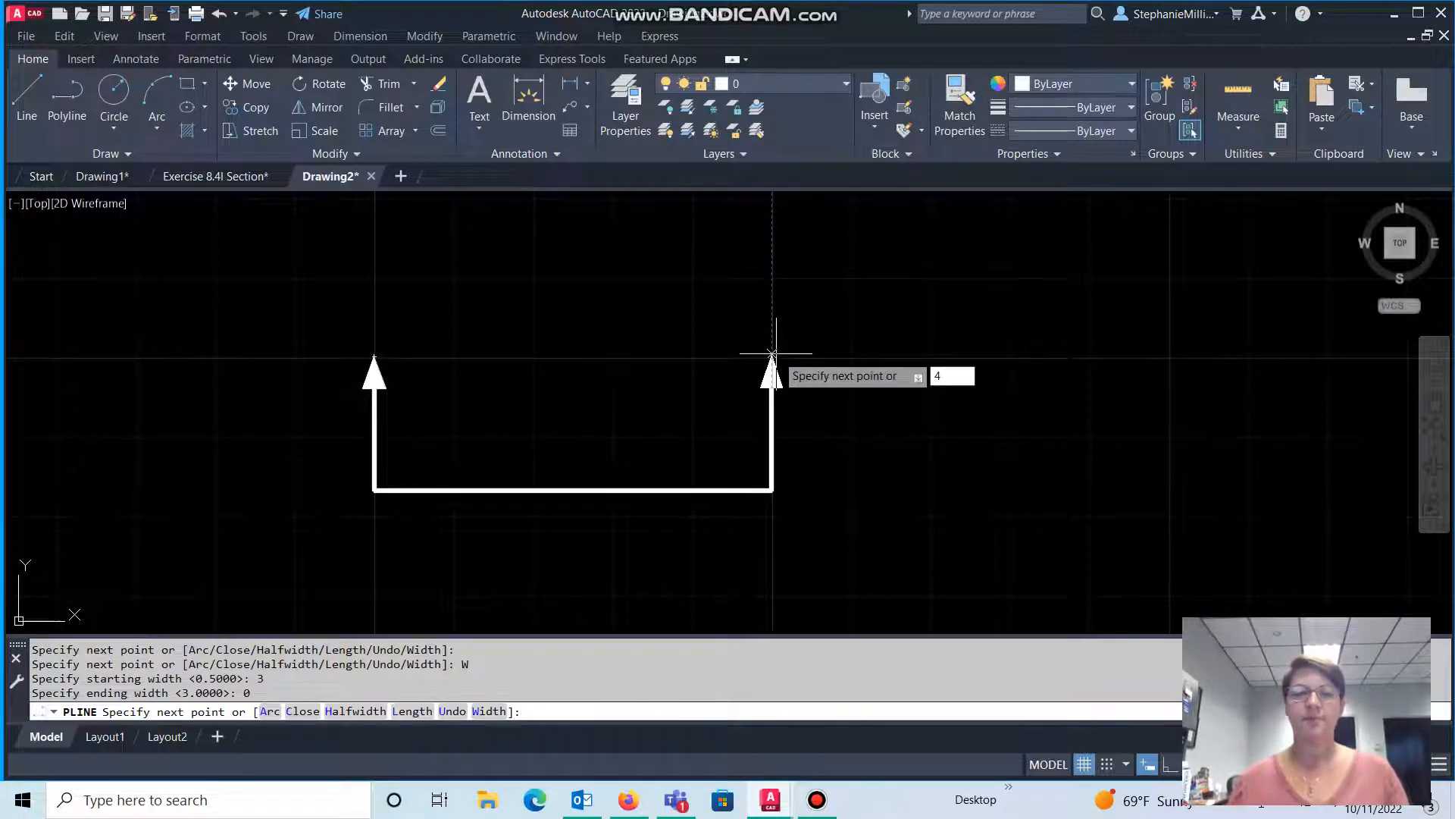
{"action": "key", "text": "Return"}
{"action": "key", "text": "Return"}
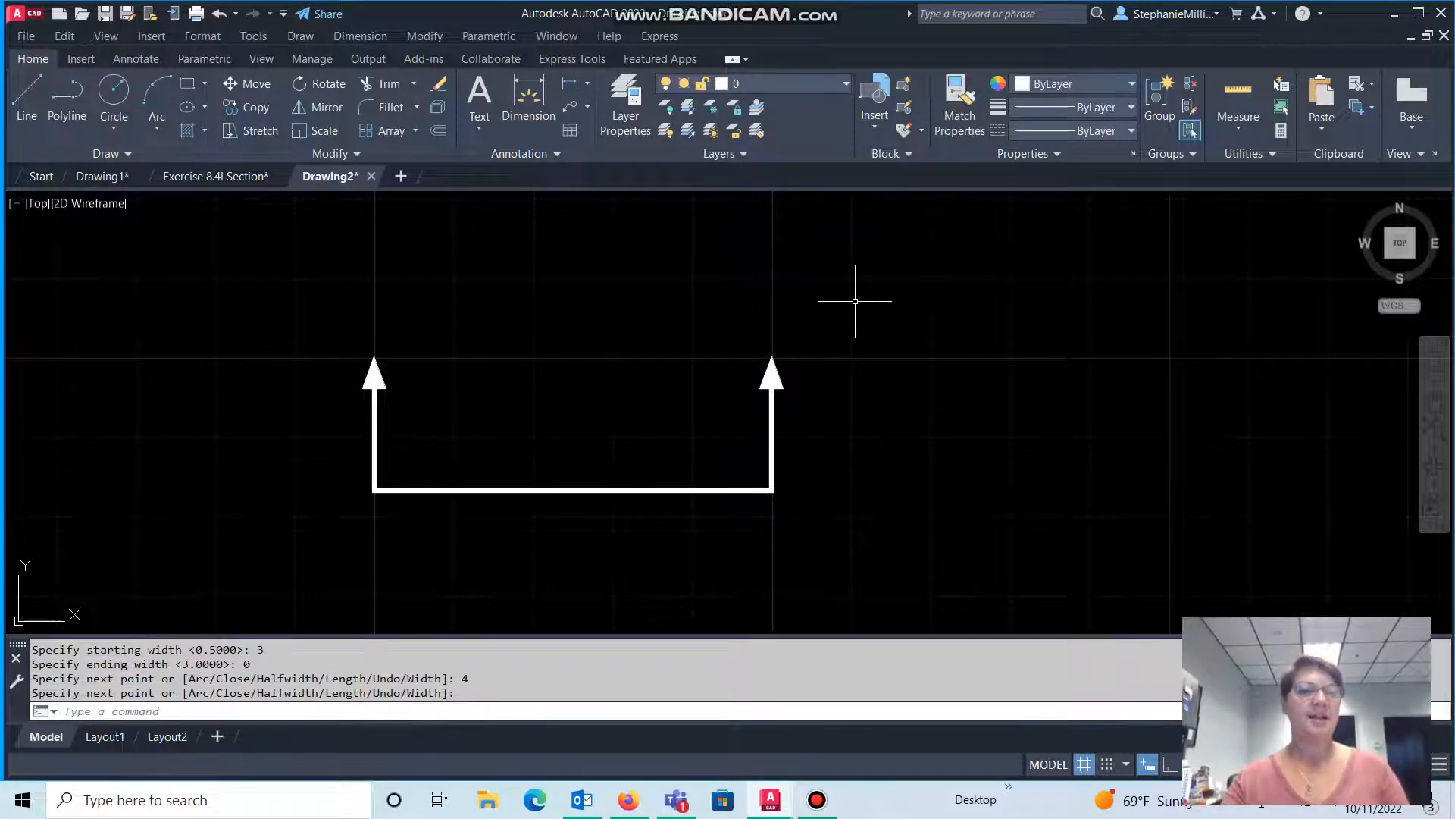